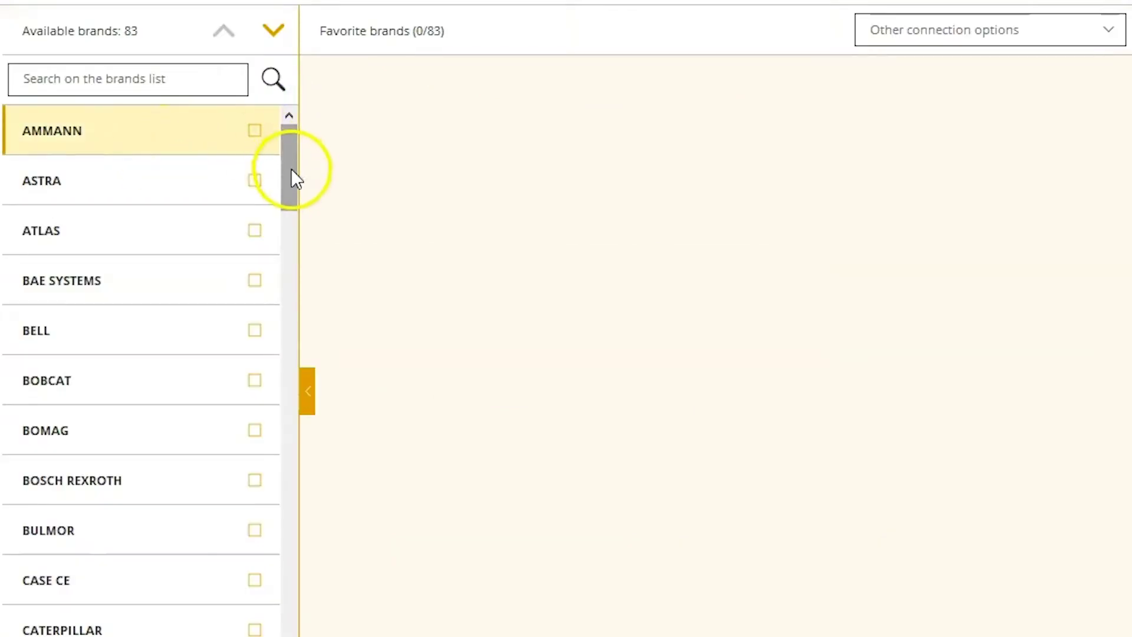
Step: Search 'tere', choose the TEREX brand and filter its models to the TA Series
{"action": "left_click", "coordinate": [193, 86]}
{"action": "type", "text": "t"}
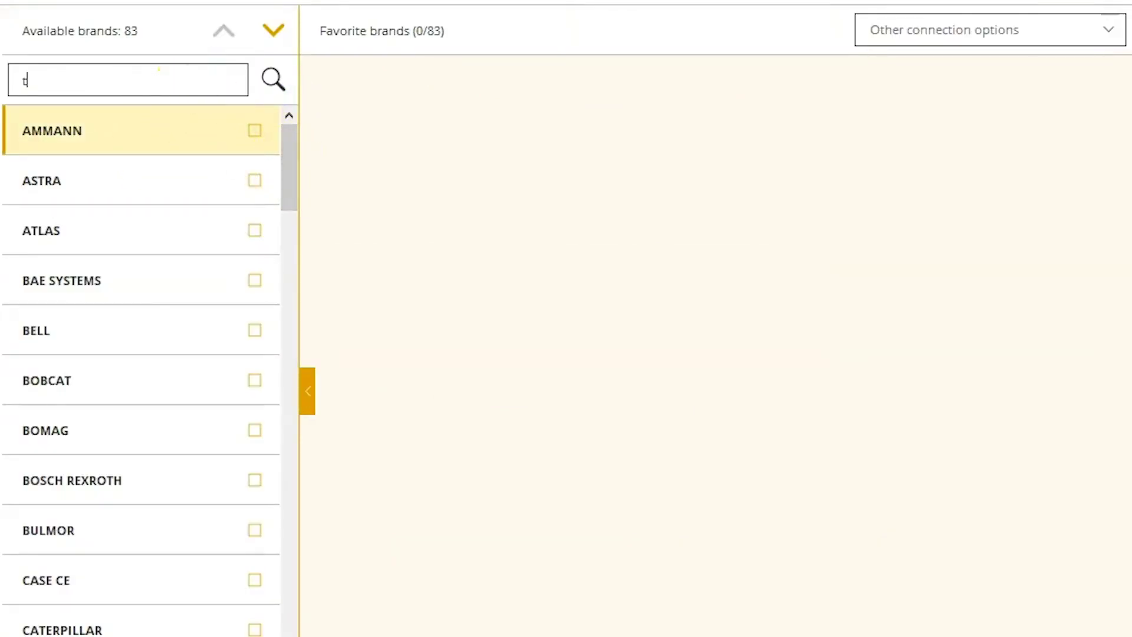
{"action": "type", "text": "ere"}
{"action": "left_click", "coordinate": [181, 131]}
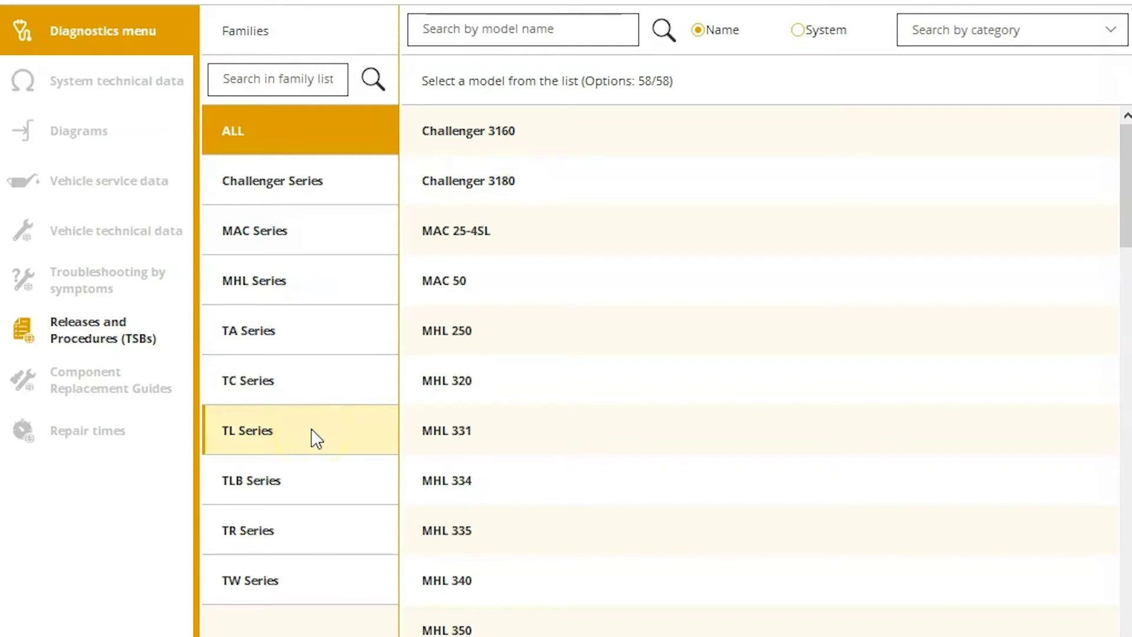
{"action": "left_click", "coordinate": [336, 327]}
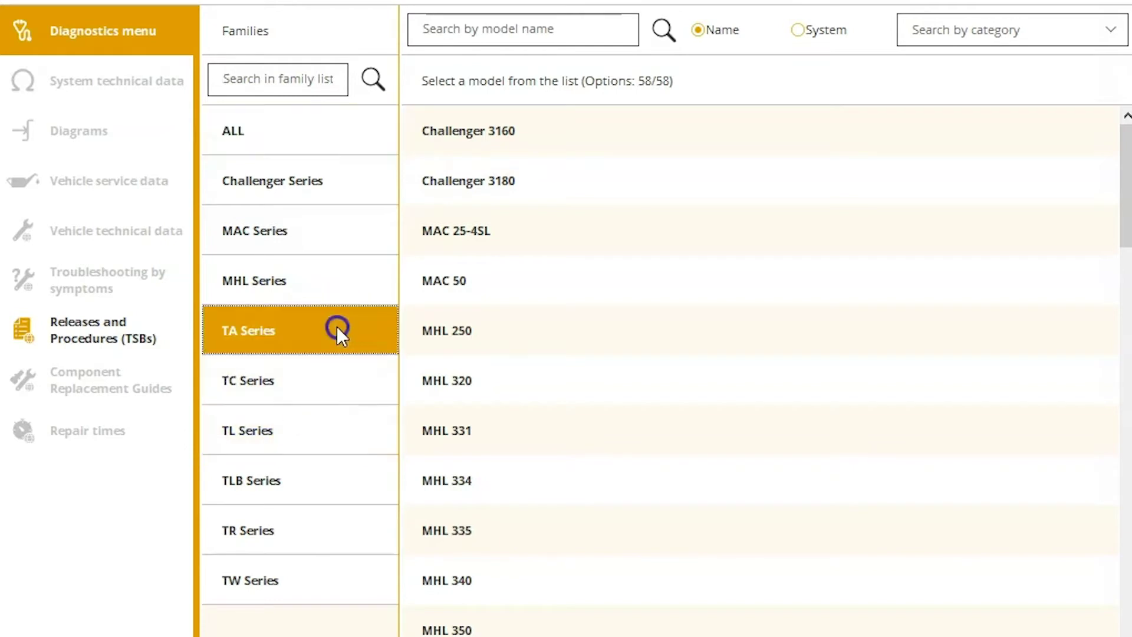
Step: Select the TA 300's EMS XPI engine system and view the multipins pin-out for Connection 1
{"action": "left_click", "coordinate": [565, 326]}
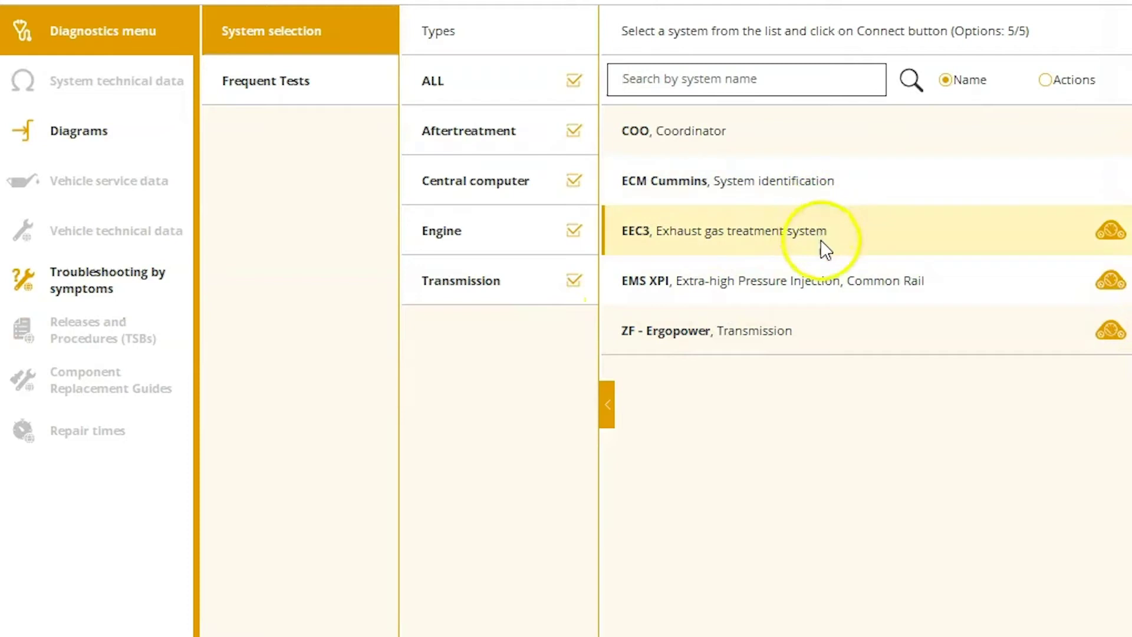
{"action": "left_click", "coordinate": [853, 281]}
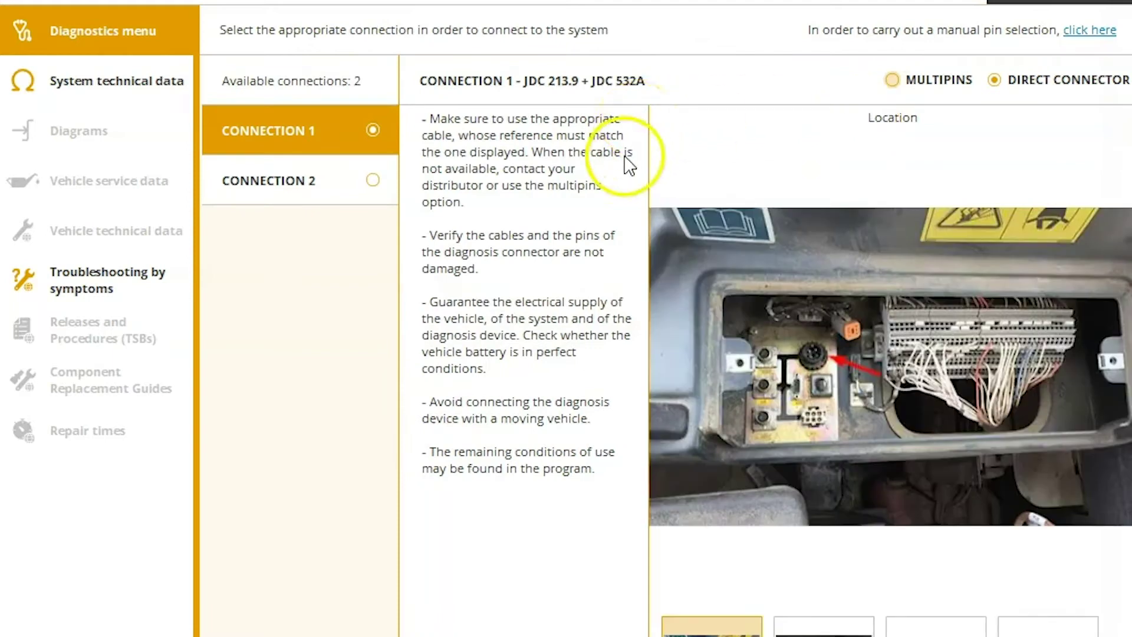
{"action": "left_click", "coordinate": [373, 179]}
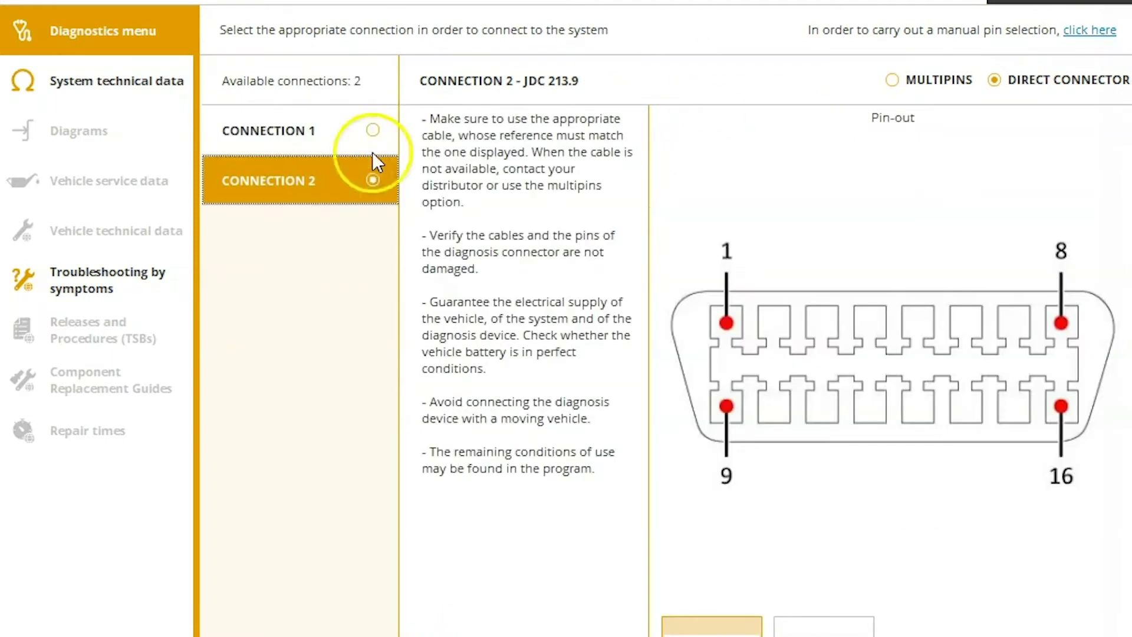
{"action": "left_click", "coordinate": [374, 133]}
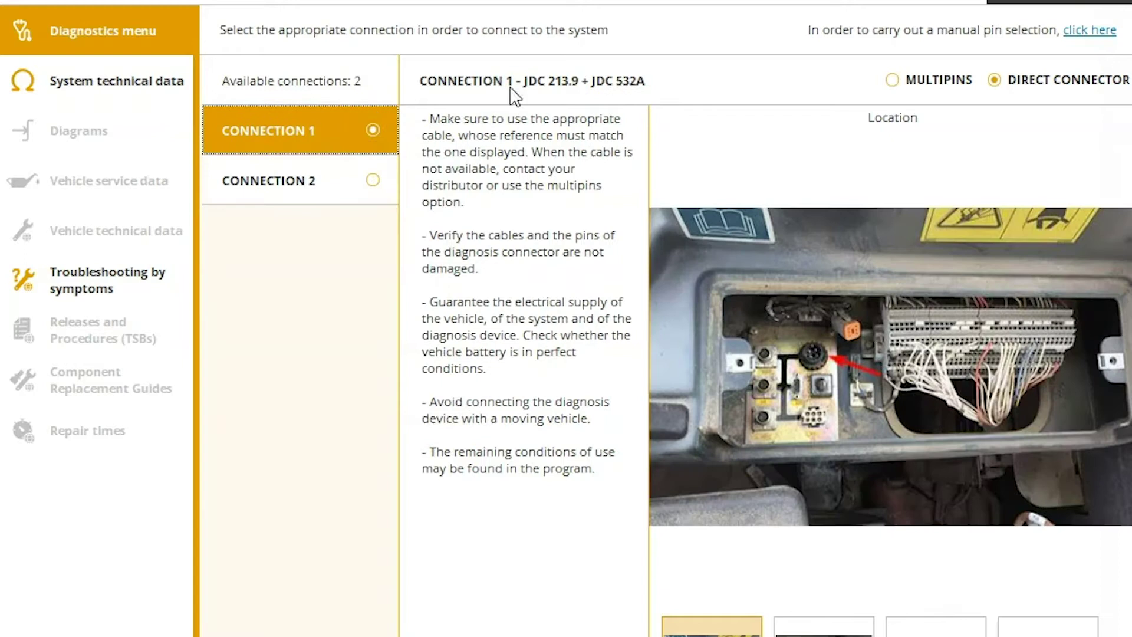
{"action": "left_click", "coordinate": [926, 80]}
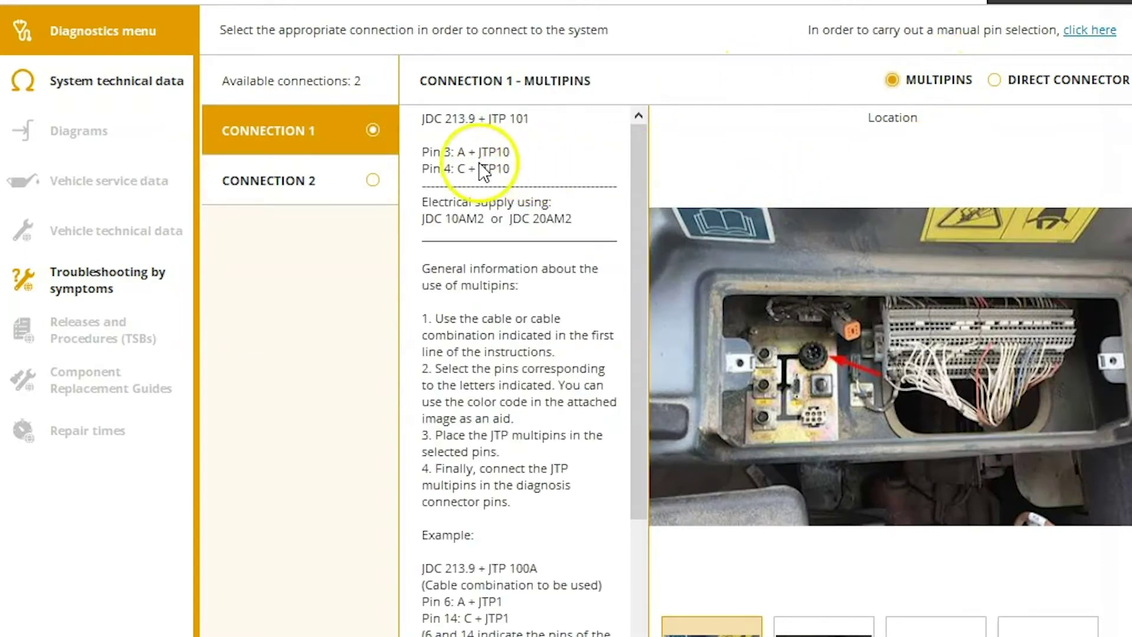
{"action": "left_click", "coordinate": [937, 627]}
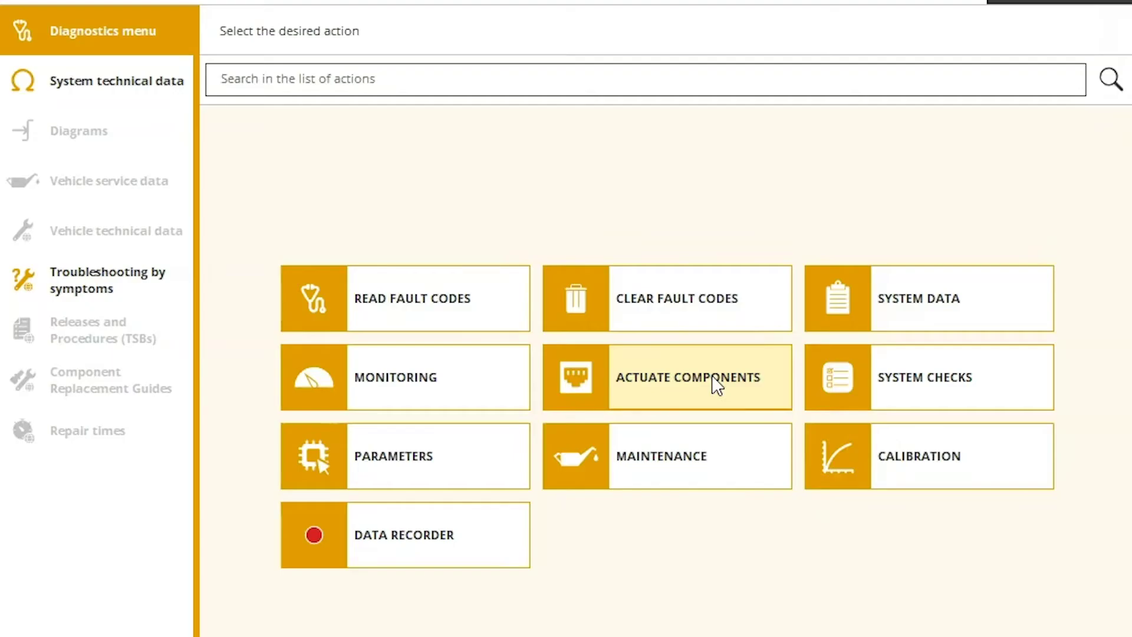
Step: Read the stored engine fault codes, inspect code 53504, then close the list
{"action": "left_click", "coordinate": [405, 303]}
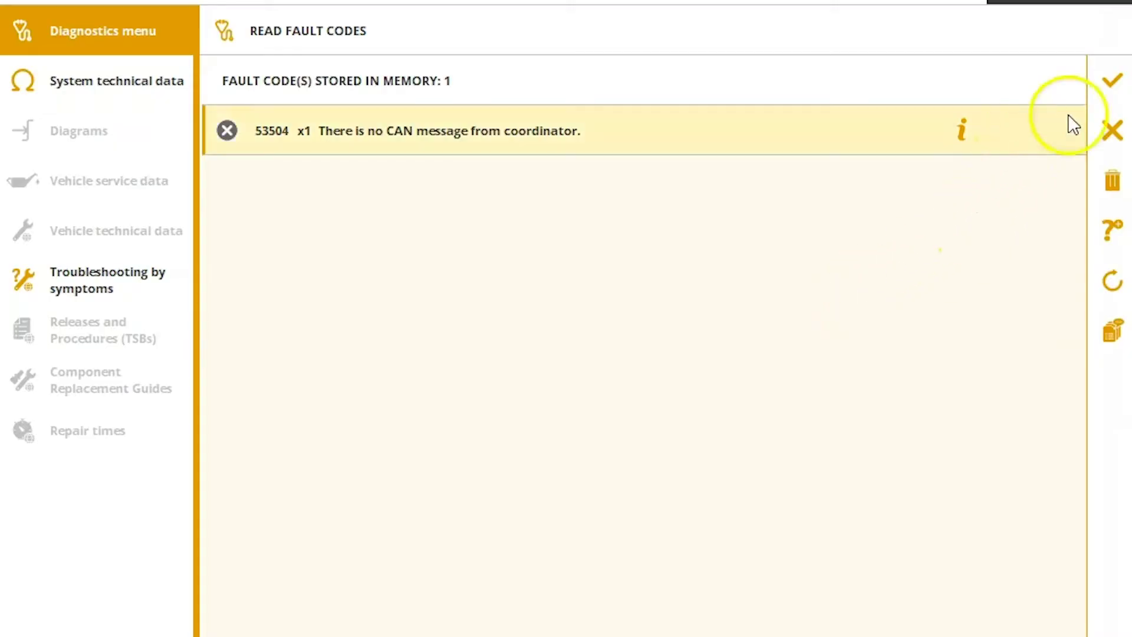
{"action": "left_click", "coordinate": [1038, 136]}
{"action": "left_click", "coordinate": [1112, 130]}
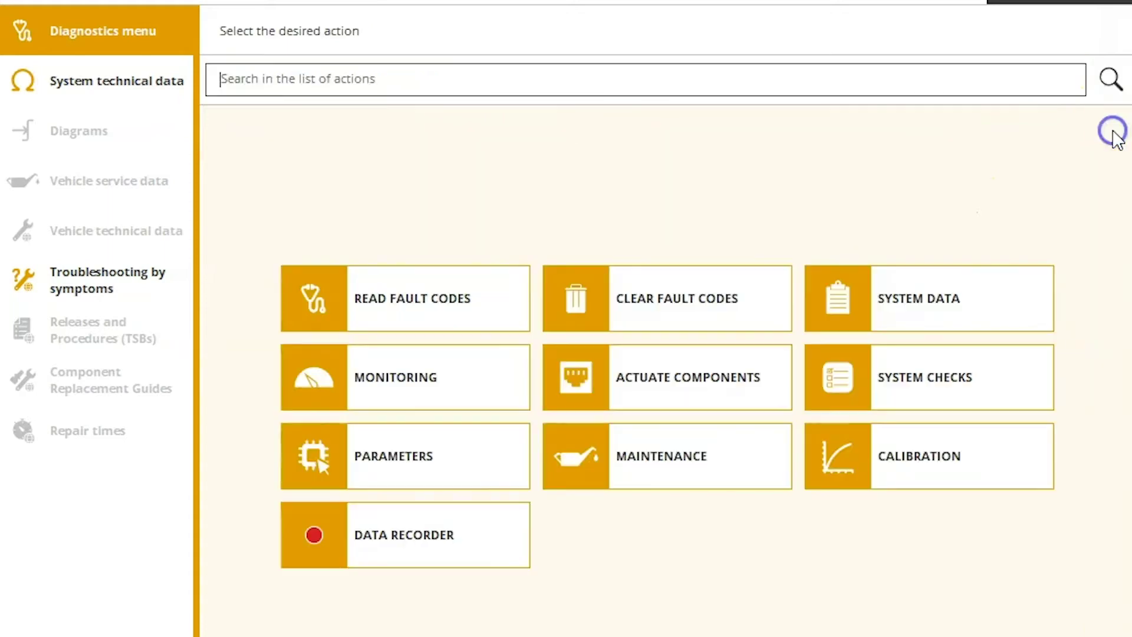
Step: Open System Data and review the engine ECU identification data
{"action": "left_click", "coordinate": [895, 294]}
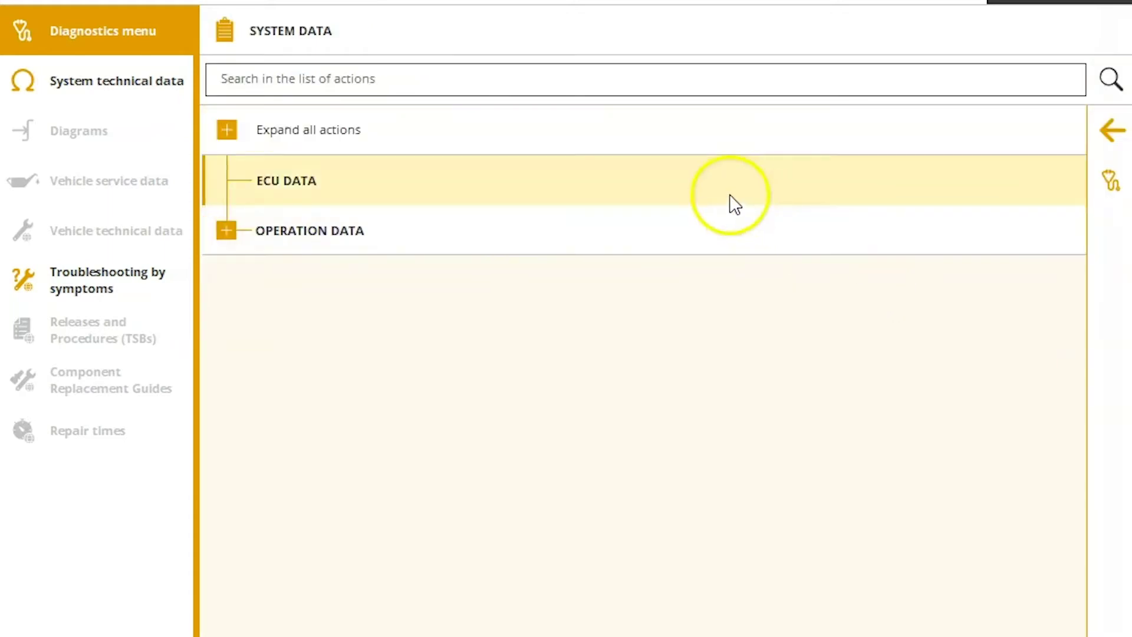
{"action": "left_click", "coordinate": [299, 177]}
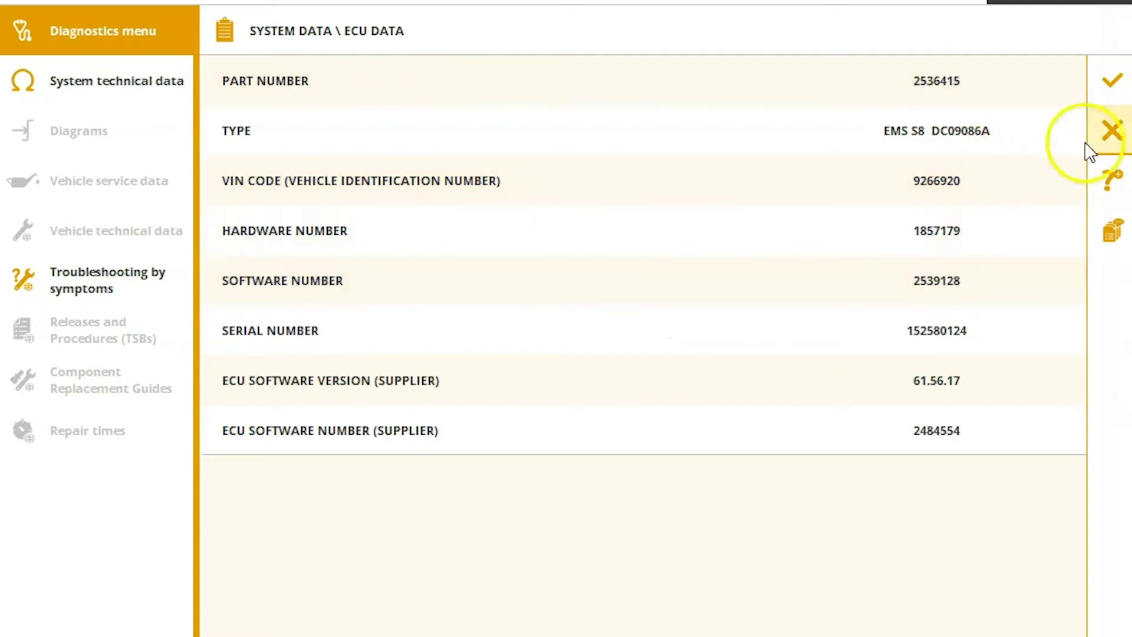
{"action": "left_click", "coordinate": [1120, 120]}
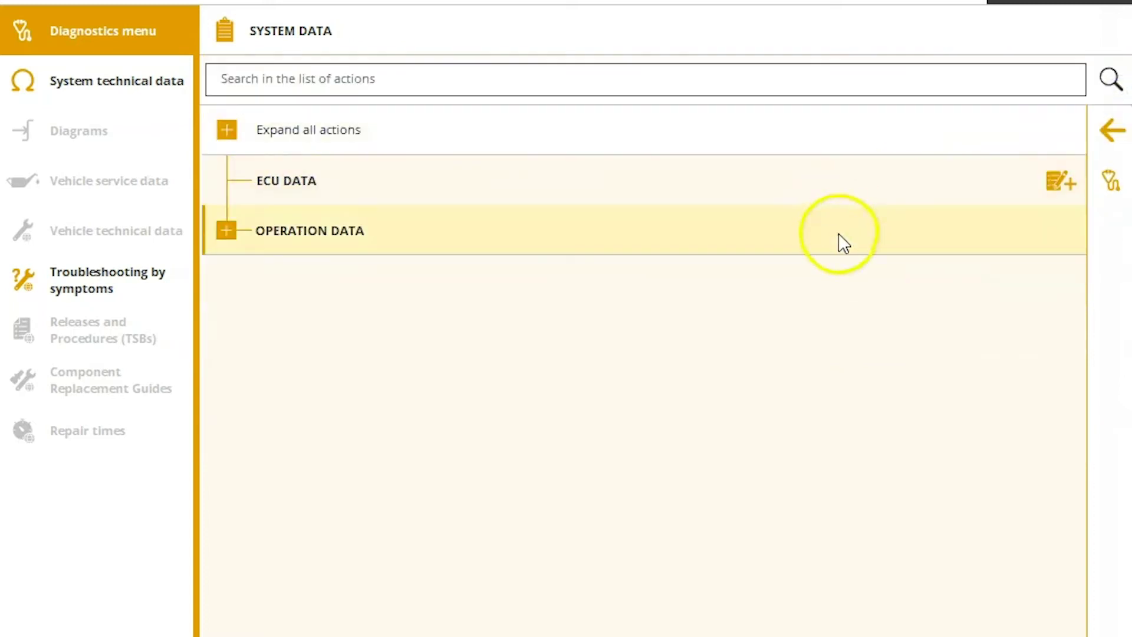
Step: View the coolant temperature history (2500 h, 85% at 80–90 °C) and return to the action menu
{"action": "left_click", "coordinate": [223, 231]}
{"action": "left_click", "coordinate": [629, 300]}
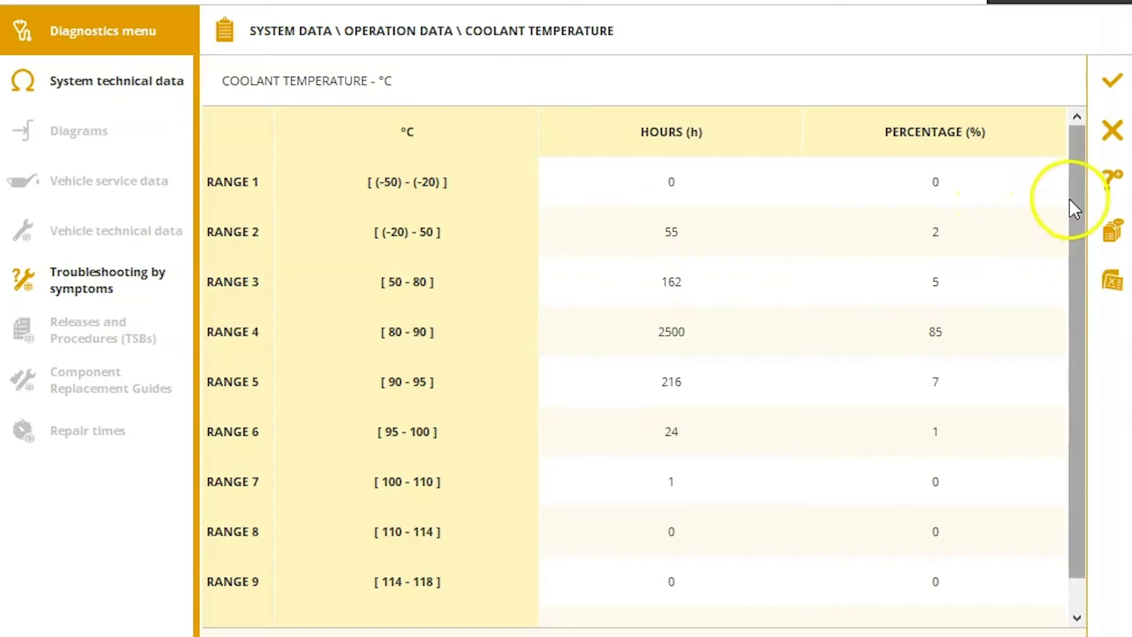
{"action": "left_click_drag", "start_coordinate": [1076, 180], "coordinate": [1076, 264]}
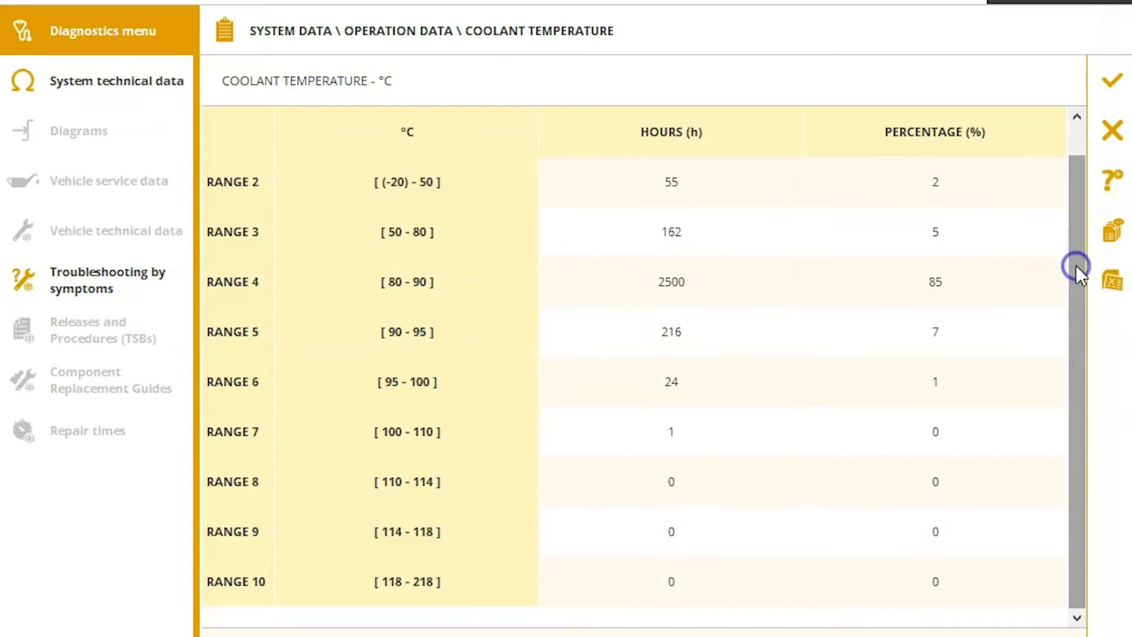
{"action": "left_click", "coordinate": [1110, 82]}
{"action": "left_click", "coordinate": [1109, 135]}
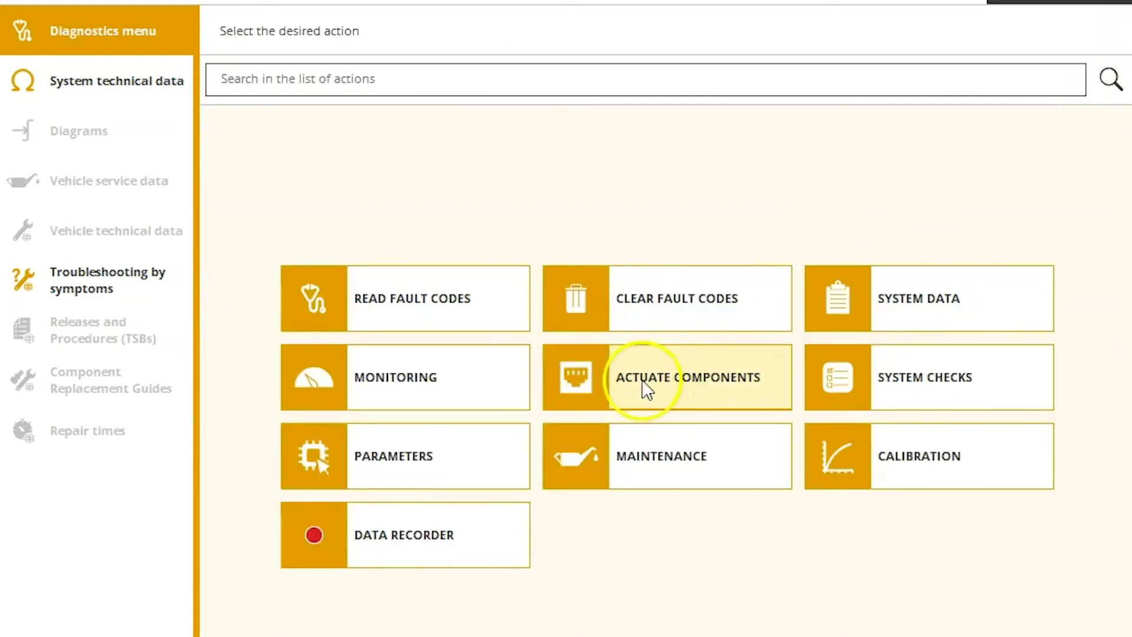
Step: Browse the actuatable components, including the exhaust gas recirculation system group
{"action": "left_click", "coordinate": [671, 383]}
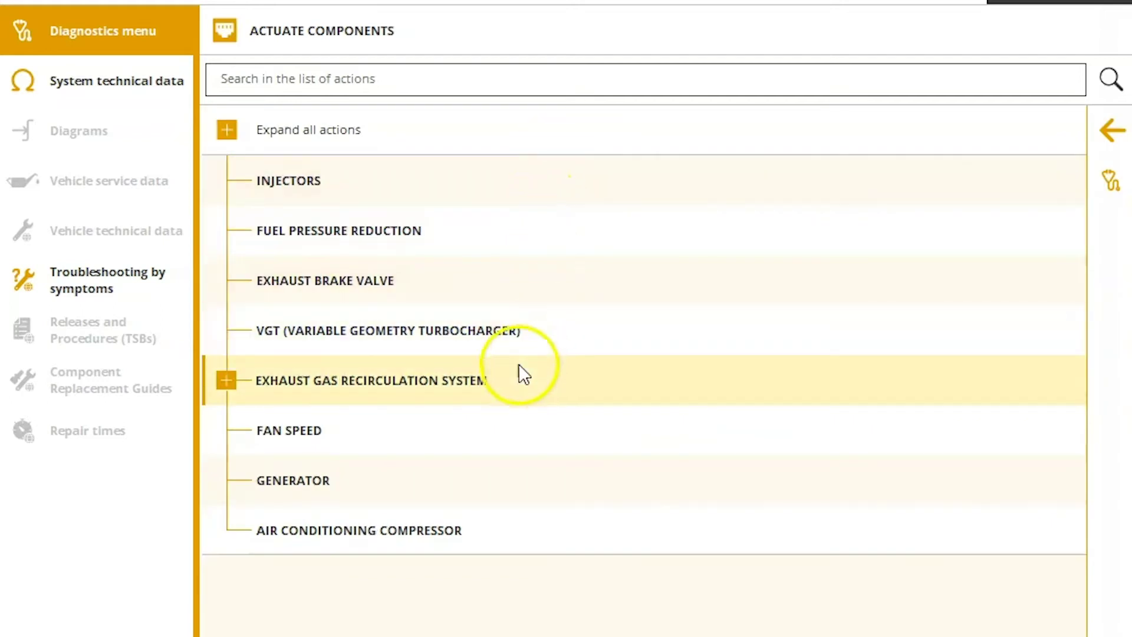
{"action": "left_click", "coordinate": [228, 383]}
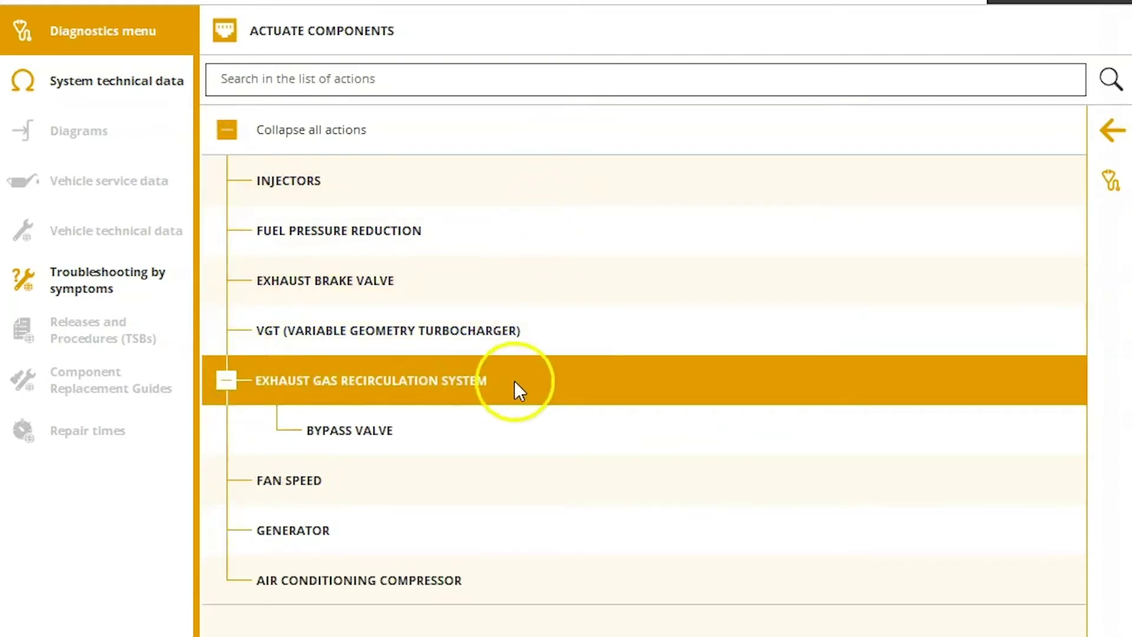
{"action": "left_click", "coordinate": [1124, 145]}
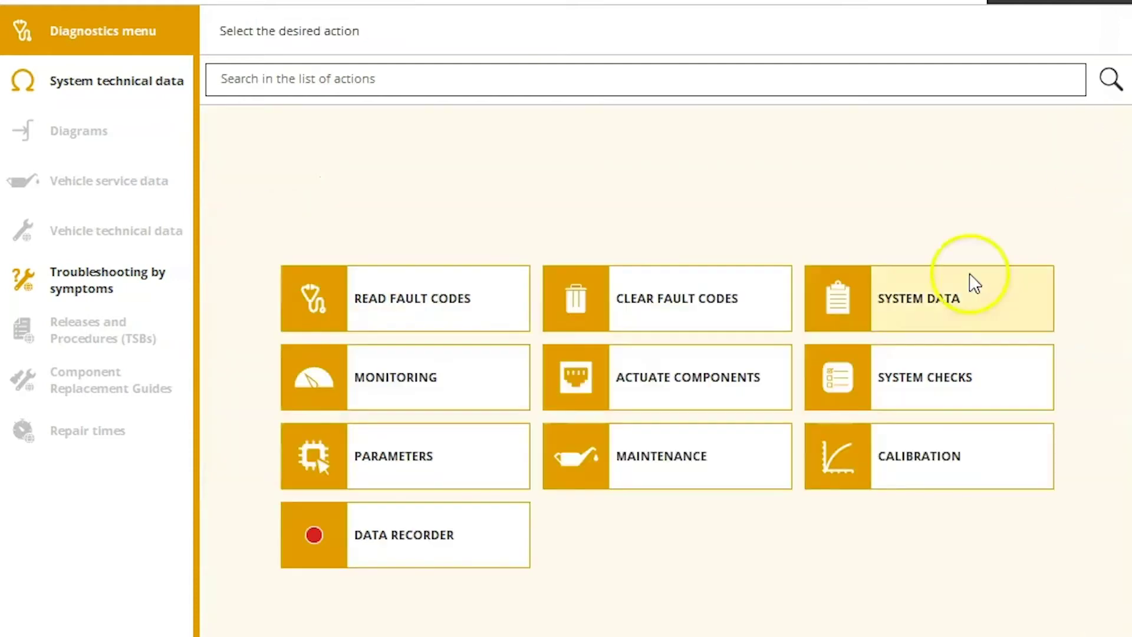
Step: Browse the system checks, including the Diesel Particulate Filter subtests, then return to the action menu
{"action": "left_click", "coordinate": [900, 375]}
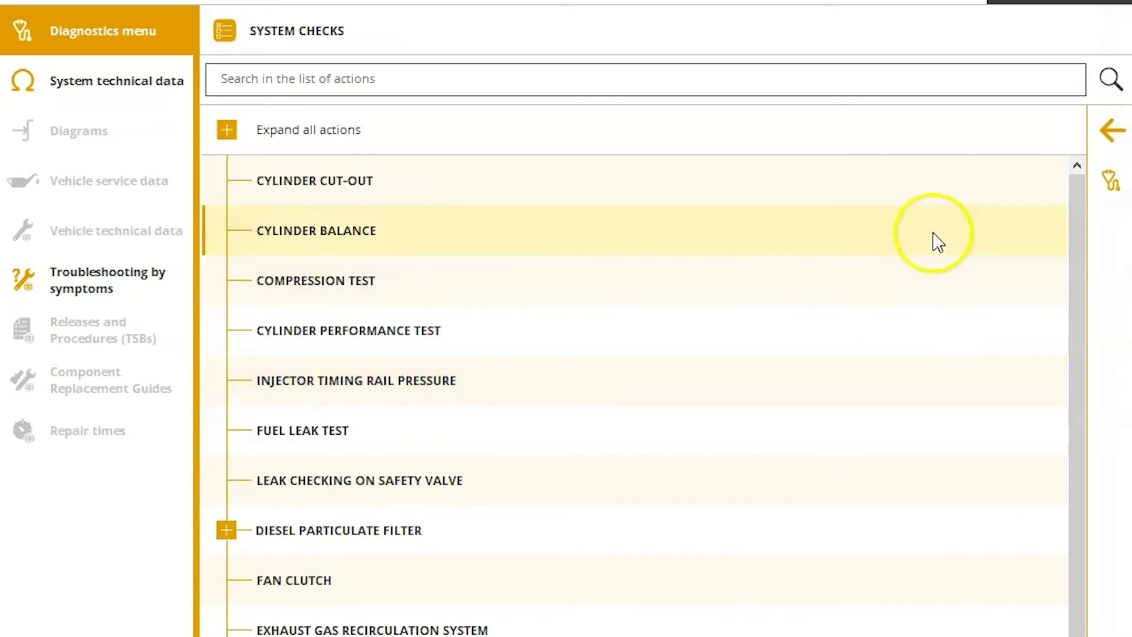
{"action": "left_click_drag", "start_coordinate": [1080, 224], "coordinate": [1074, 286]}
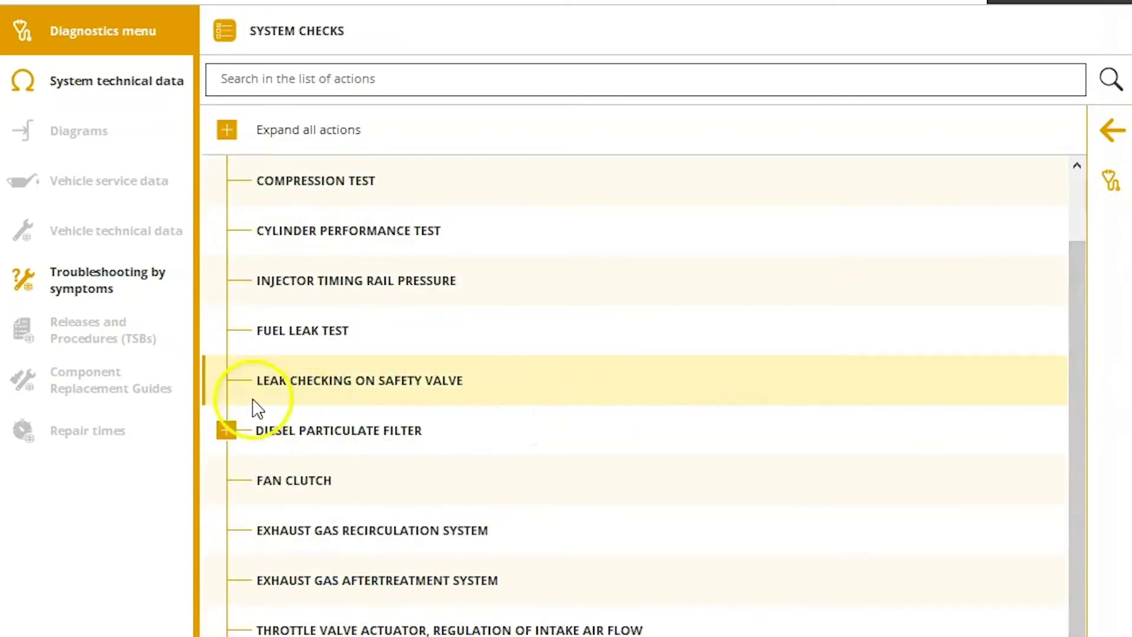
{"action": "left_click", "coordinate": [227, 436]}
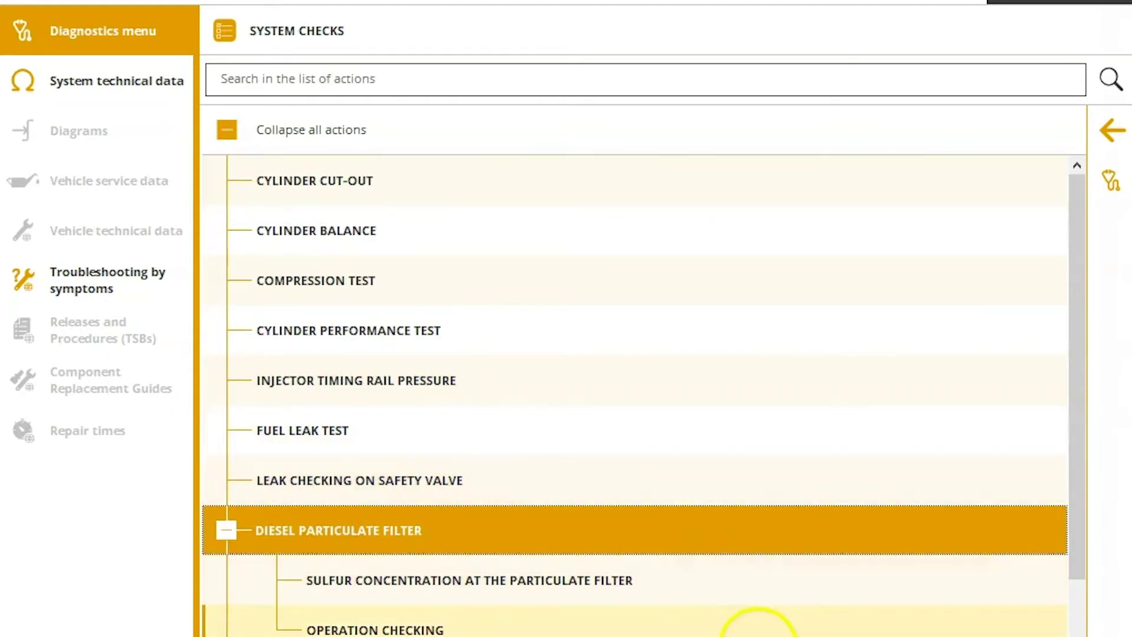
{"action": "left_click", "coordinate": [1113, 131]}
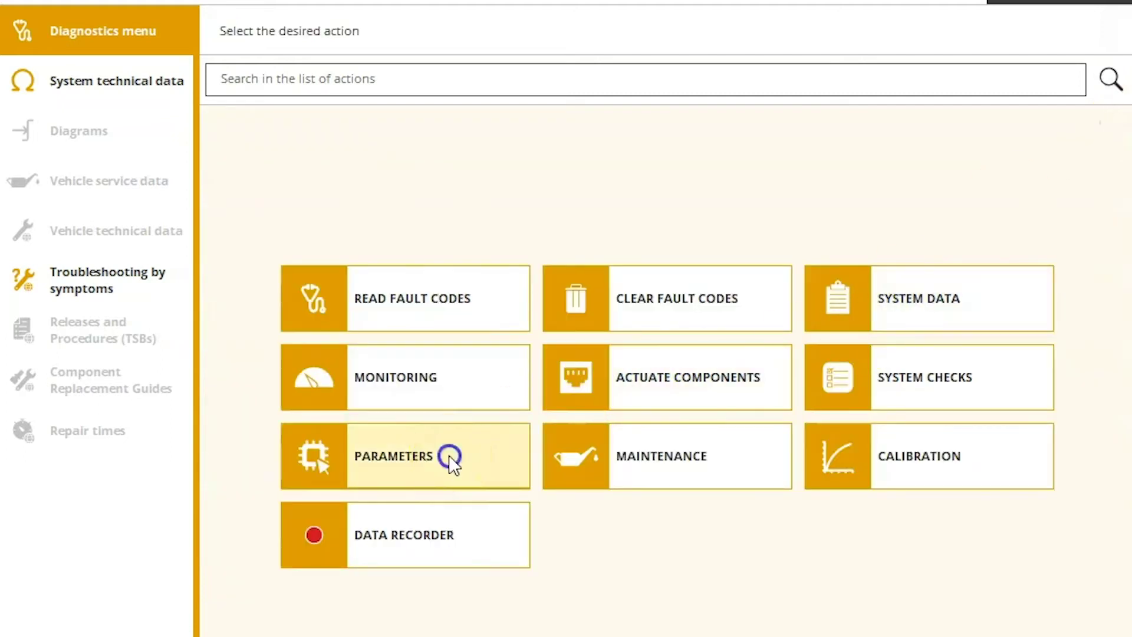
Step: Expand and scroll all parameter actions, then open Maintenance with DPF regeneration and EGR code override
{"action": "left_click", "coordinate": [451, 460]}
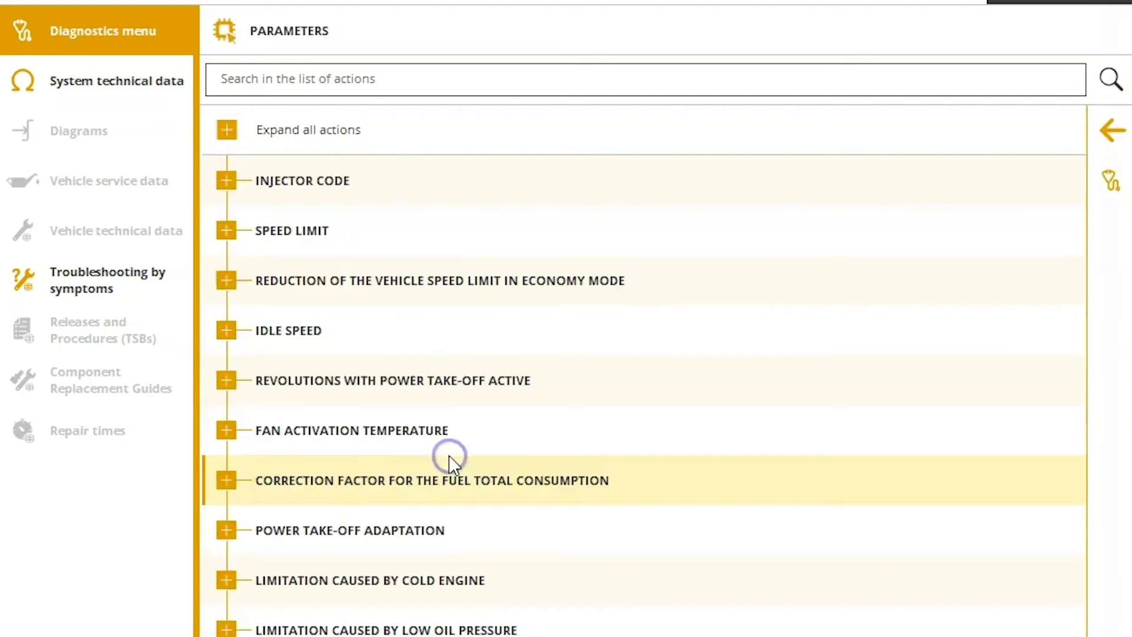
{"action": "left_click", "coordinate": [220, 131]}
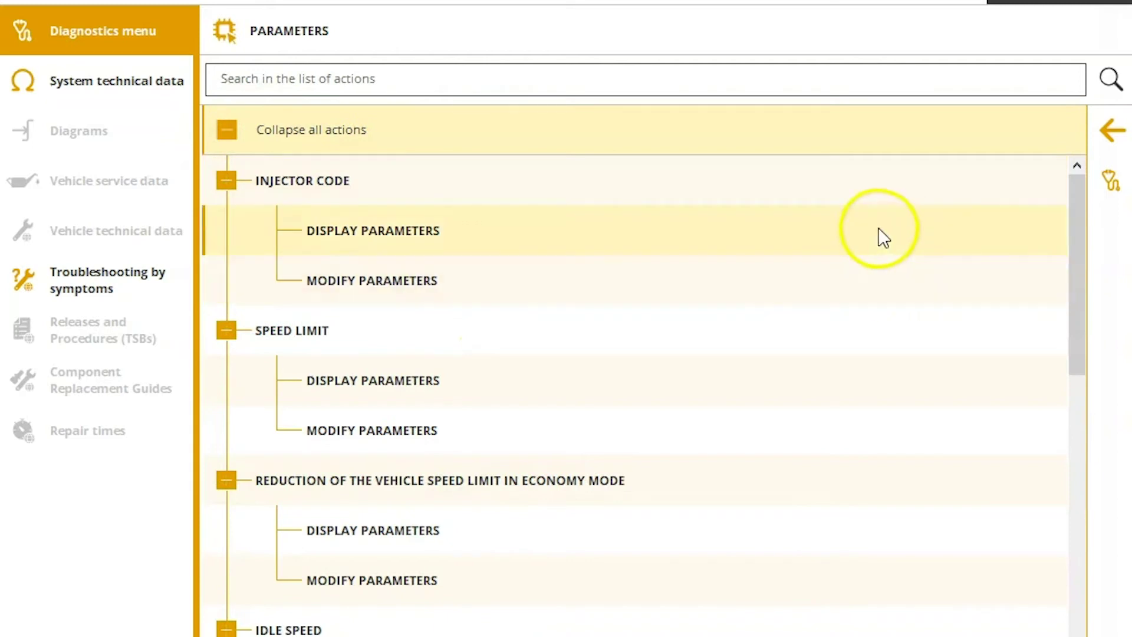
{"action": "left_click_drag", "start_coordinate": [1085, 254], "coordinate": [1108, 233]}
{"action": "left_click", "coordinate": [1111, 134]}
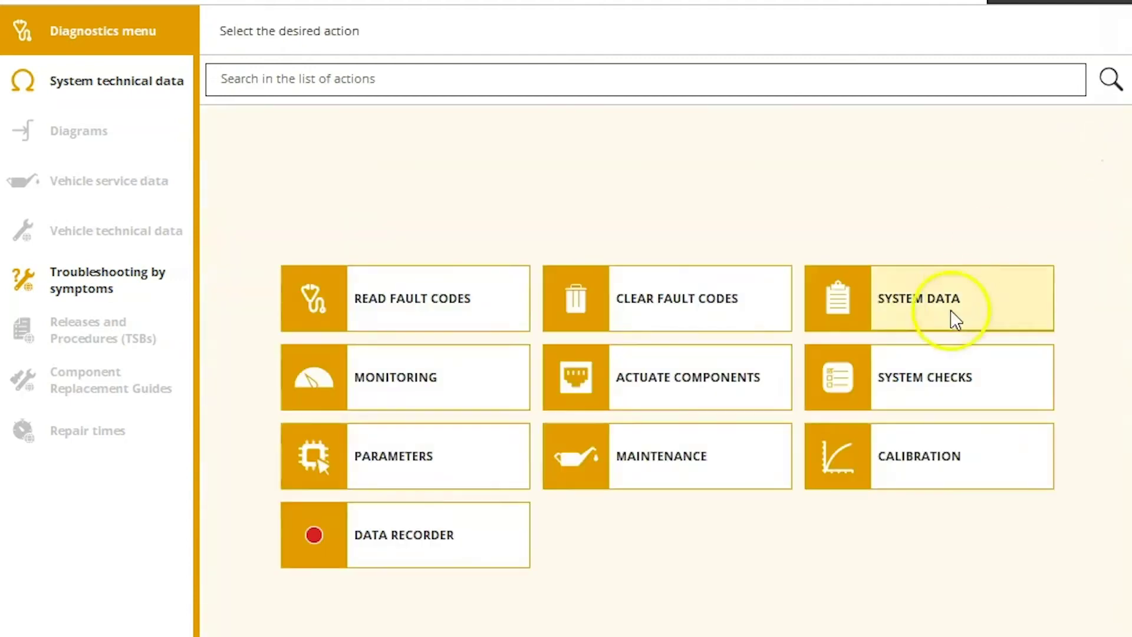
{"action": "left_click", "coordinate": [709, 465]}
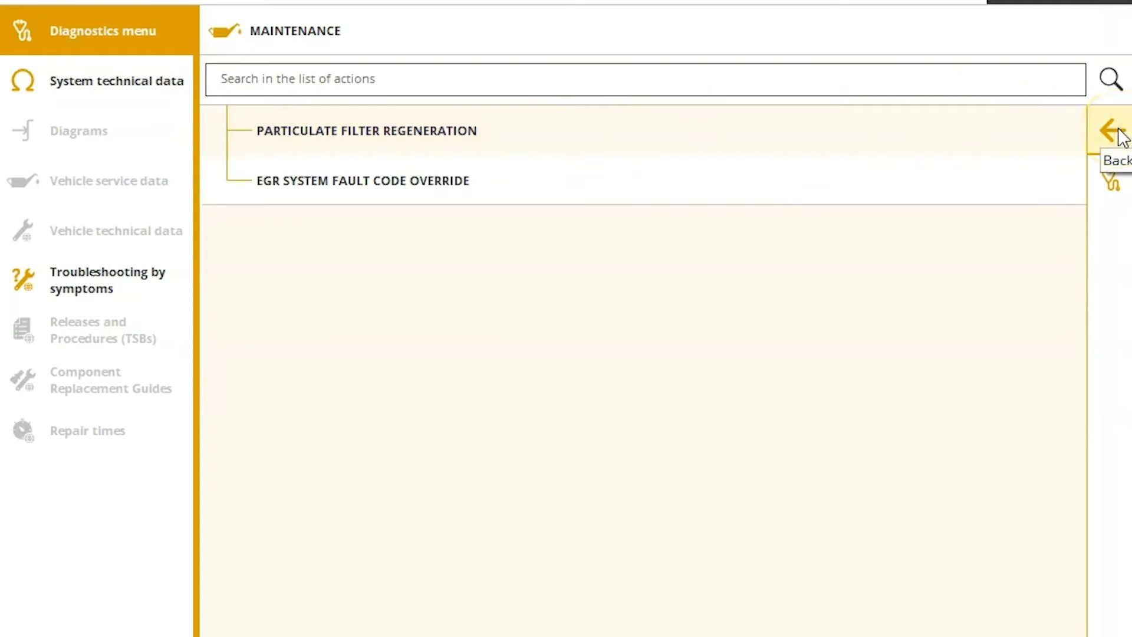
Step: Open Live Data Selection under Monitoring and accept the measurement triggers message
{"action": "left_click", "coordinate": [1119, 131]}
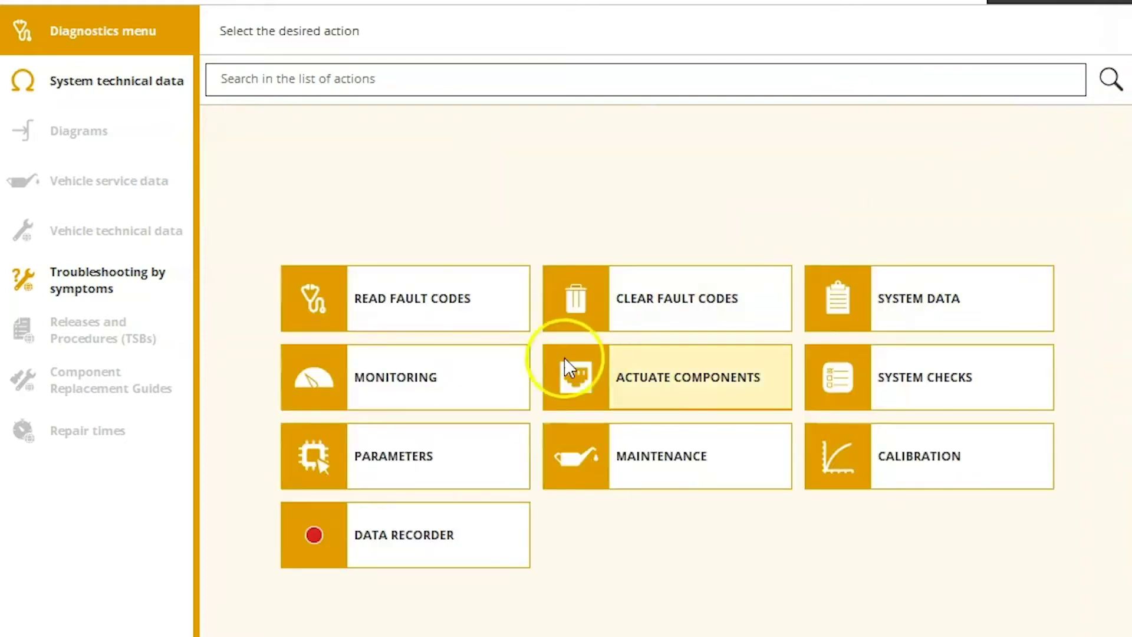
{"action": "left_click", "coordinate": [472, 375]}
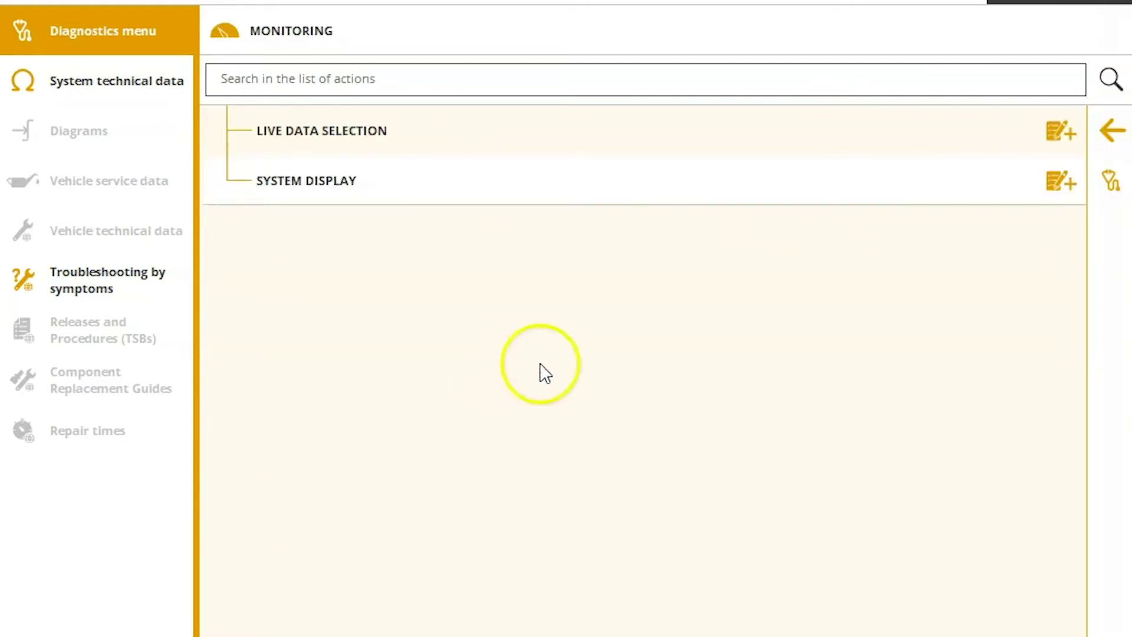
{"action": "left_click", "coordinate": [867, 128]}
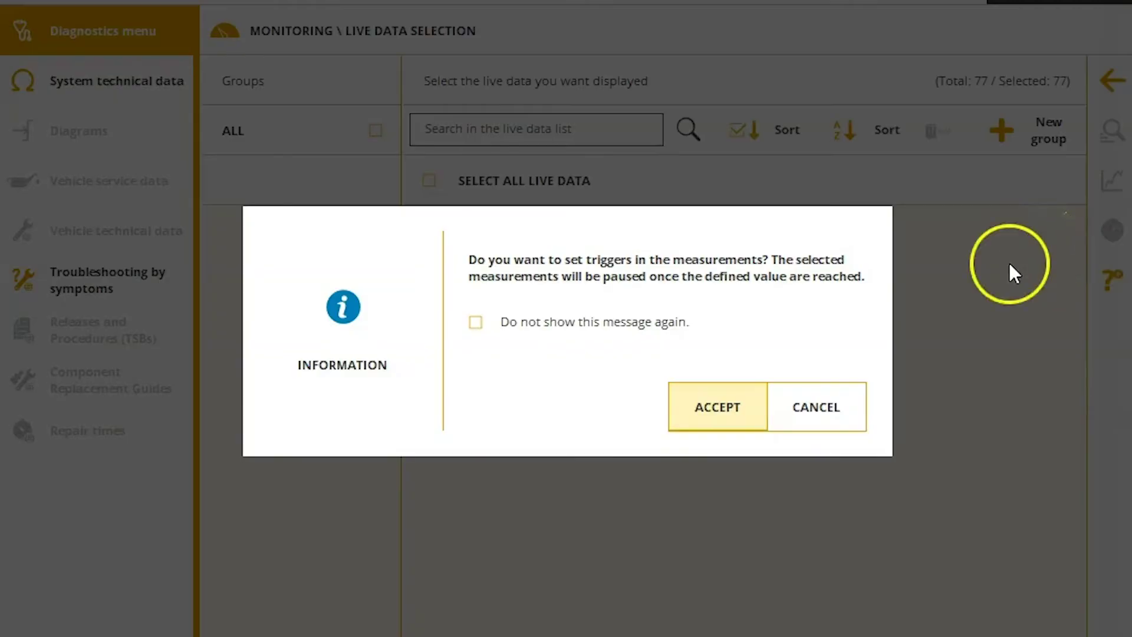
{"action": "left_click", "coordinate": [734, 409]}
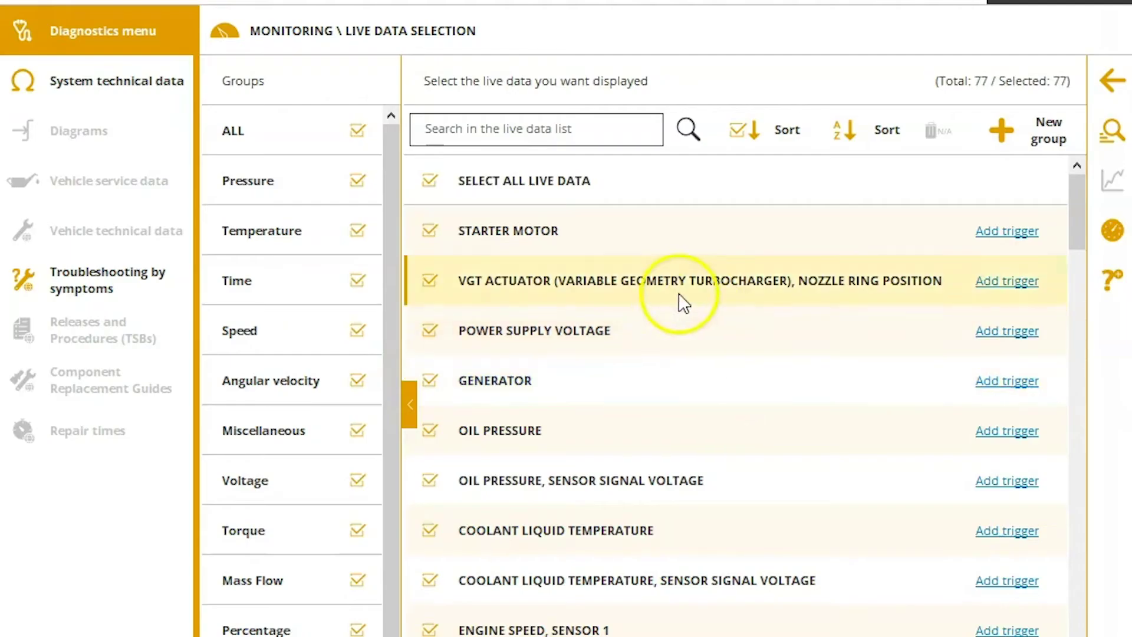
Step: Display the 77 live measurements, page through four screens of readings, then stop
{"action": "left_click", "coordinate": [1113, 143]}
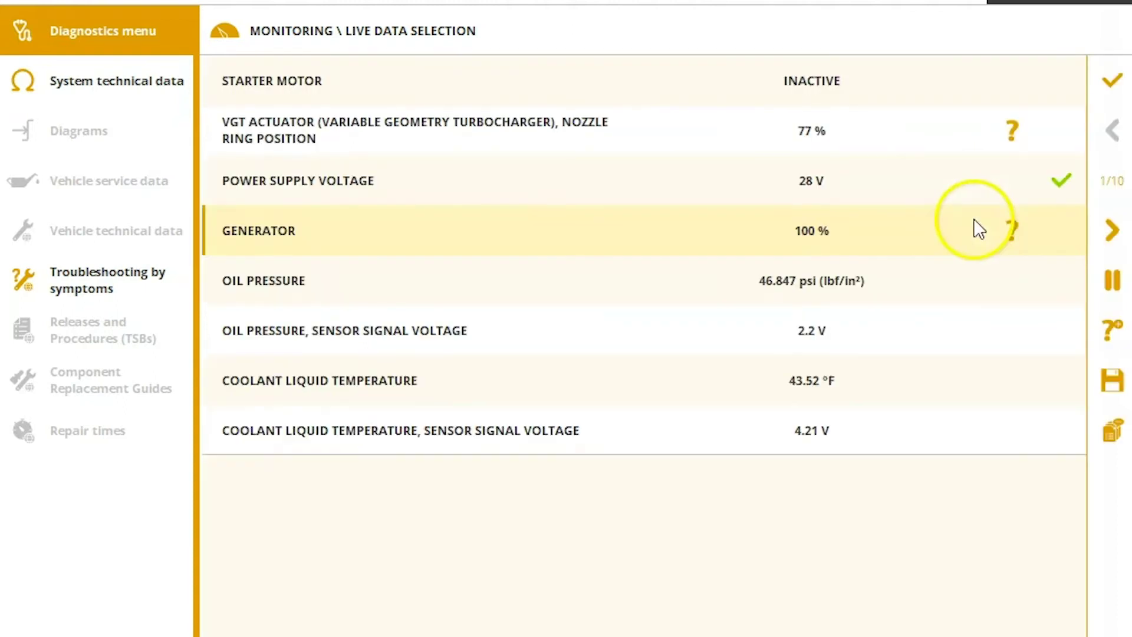
{"action": "left_click", "coordinate": [1120, 234]}
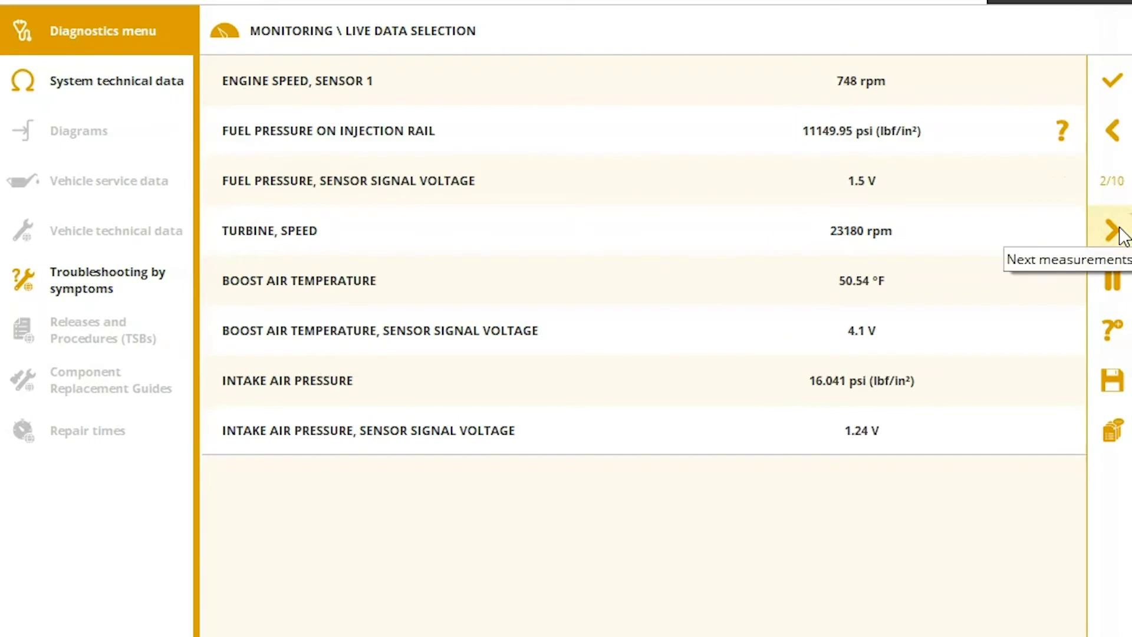
{"action": "left_click", "coordinate": [1121, 233]}
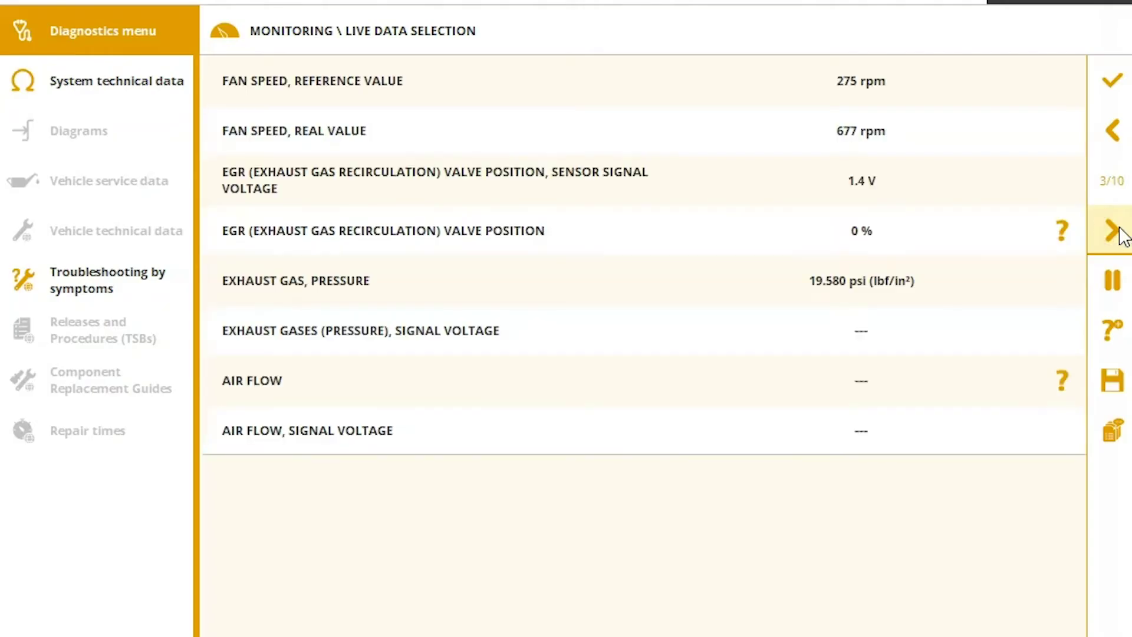
{"action": "left_click", "coordinate": [1120, 234]}
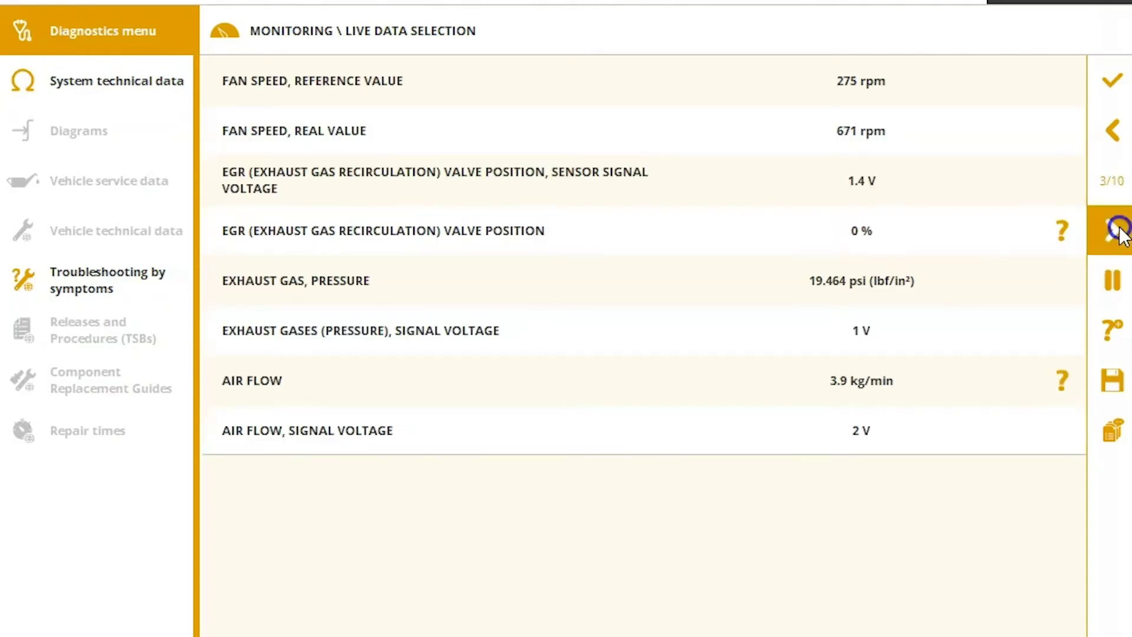
{"action": "left_click", "coordinate": [1116, 92]}
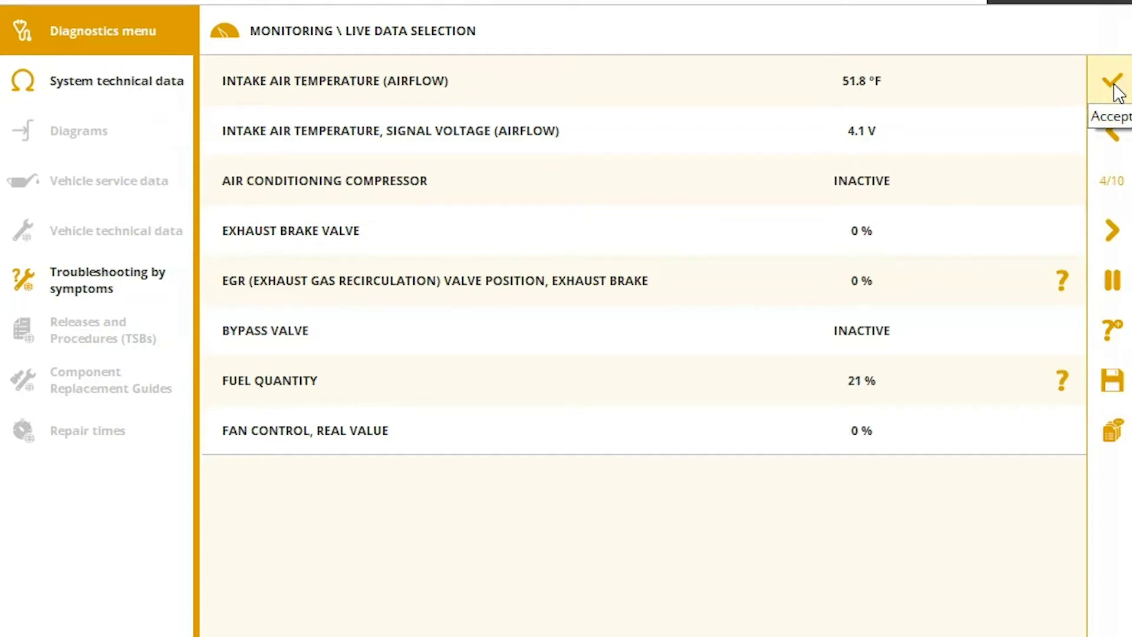
{"action": "left_click", "coordinate": [1113, 85]}
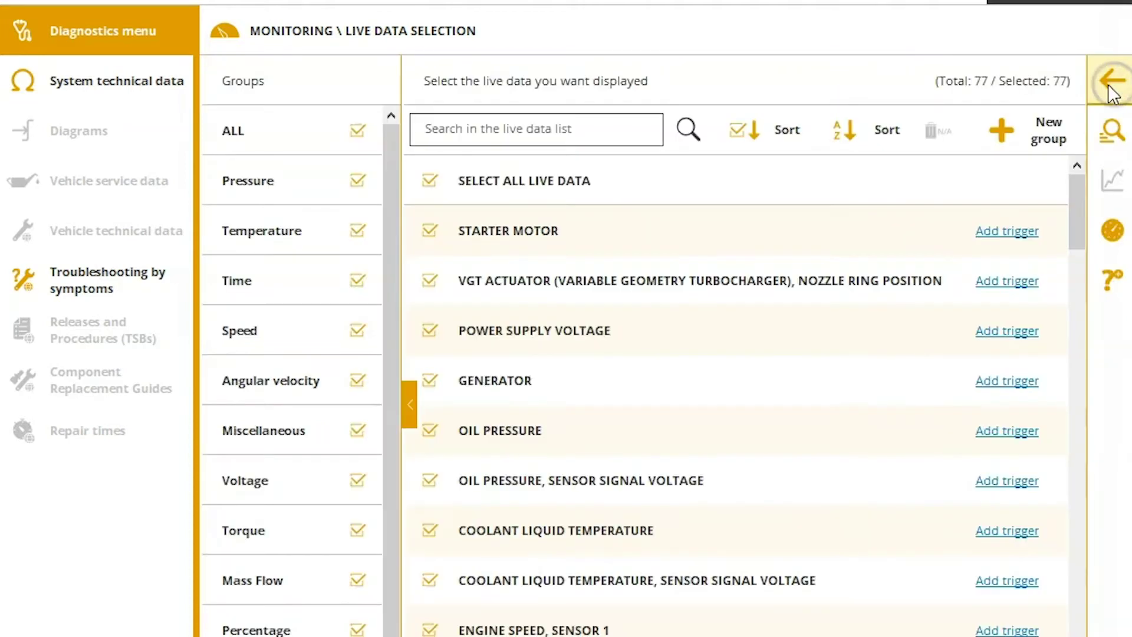
Step: Review the Turbocharger calibrations, VGT and calibration values checking, then return to the main menu
{"action": "left_click", "coordinate": [1106, 87]}
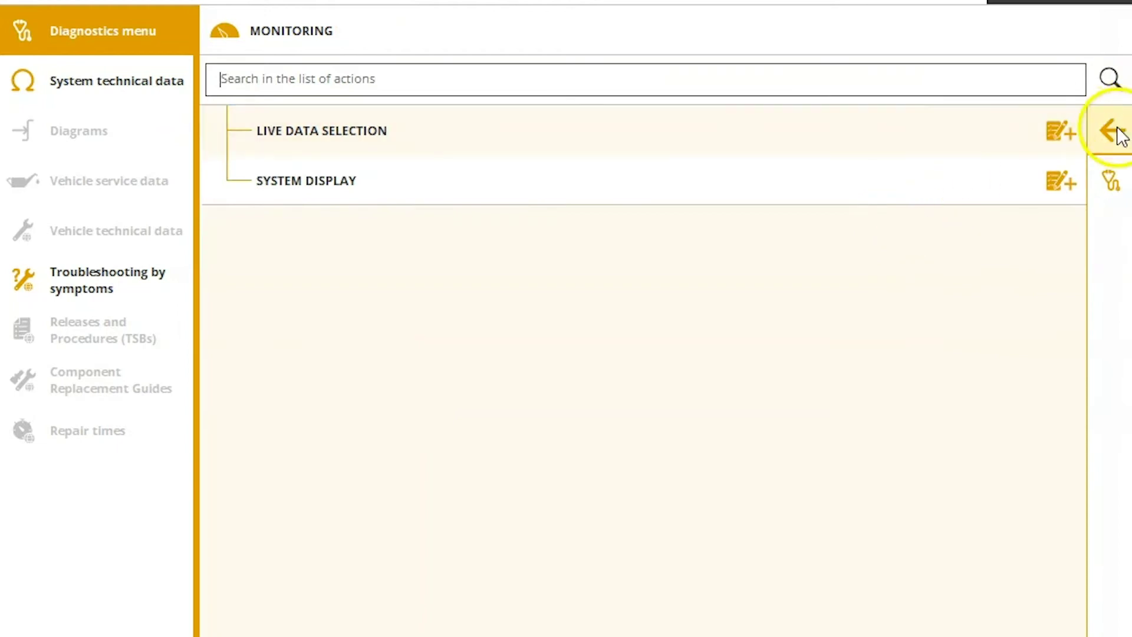
{"action": "left_click", "coordinate": [1119, 133]}
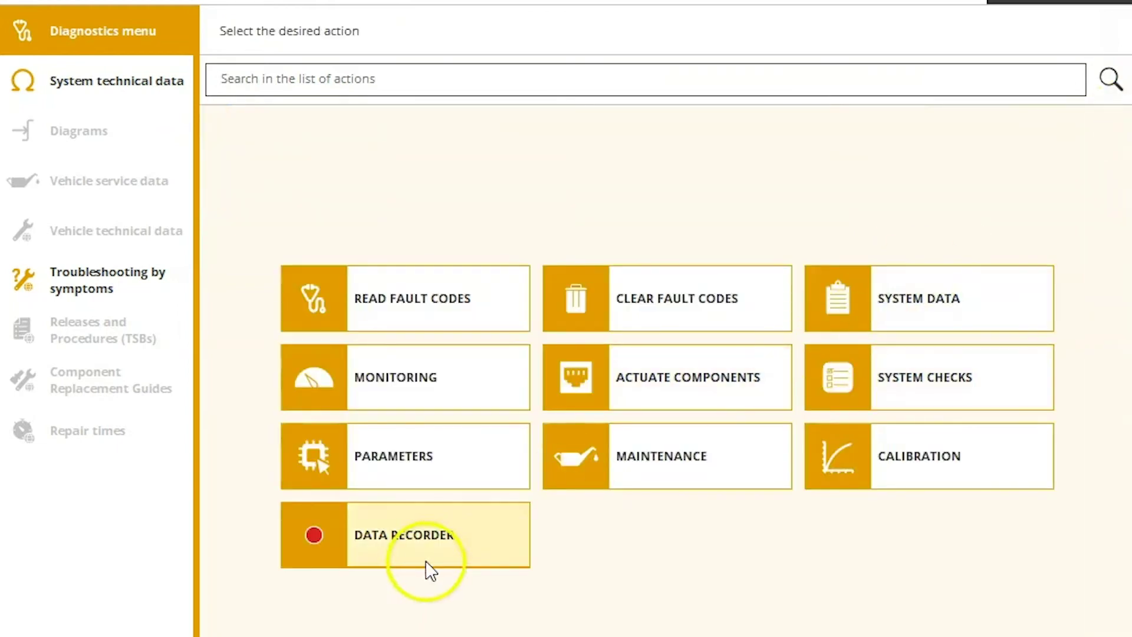
{"action": "left_click", "coordinate": [890, 454]}
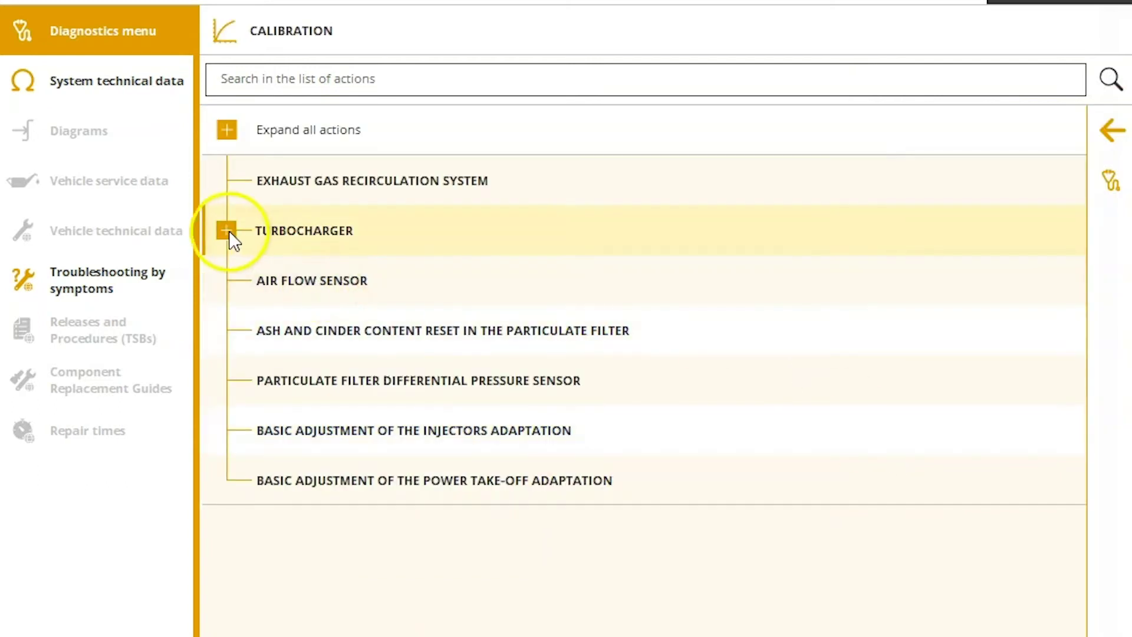
{"action": "left_click", "coordinate": [226, 230]}
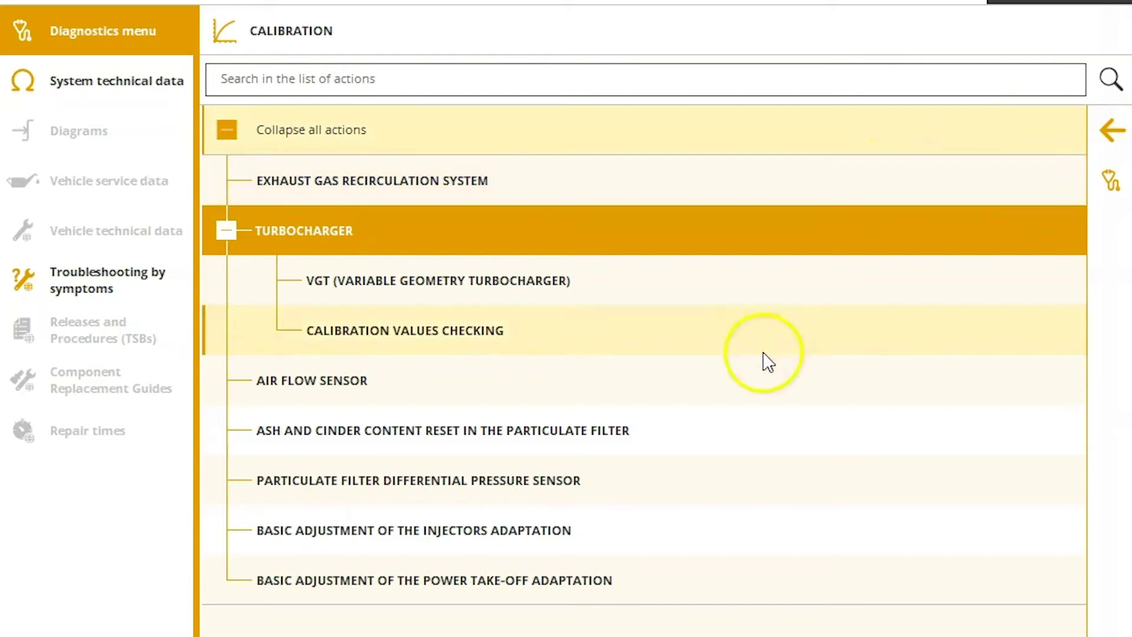
{"action": "left_click", "coordinate": [1112, 131]}
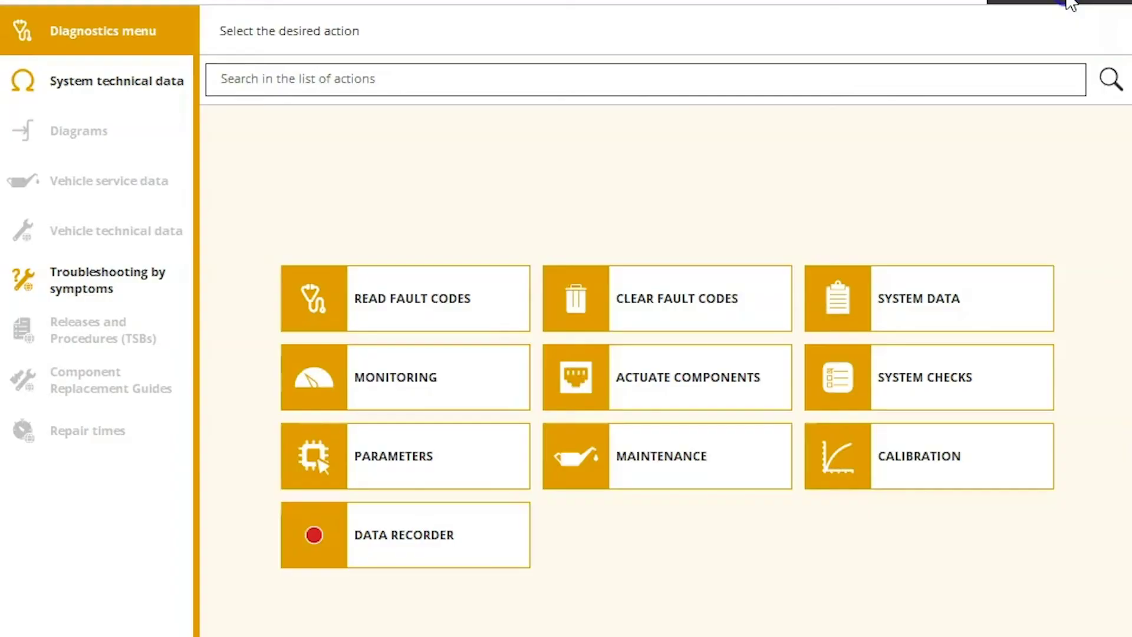
Step: Select the EEC3 exhaust gas treatment system and connect to it over multipins
{"action": "left_click", "coordinate": [754, 273]}
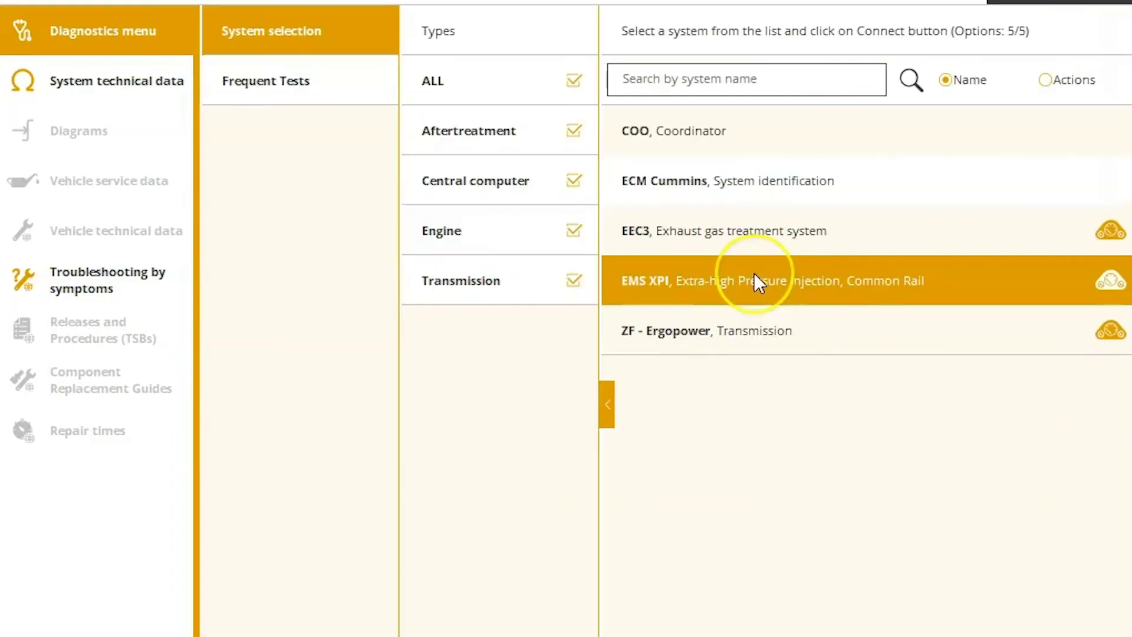
{"action": "left_click", "coordinate": [801, 238]}
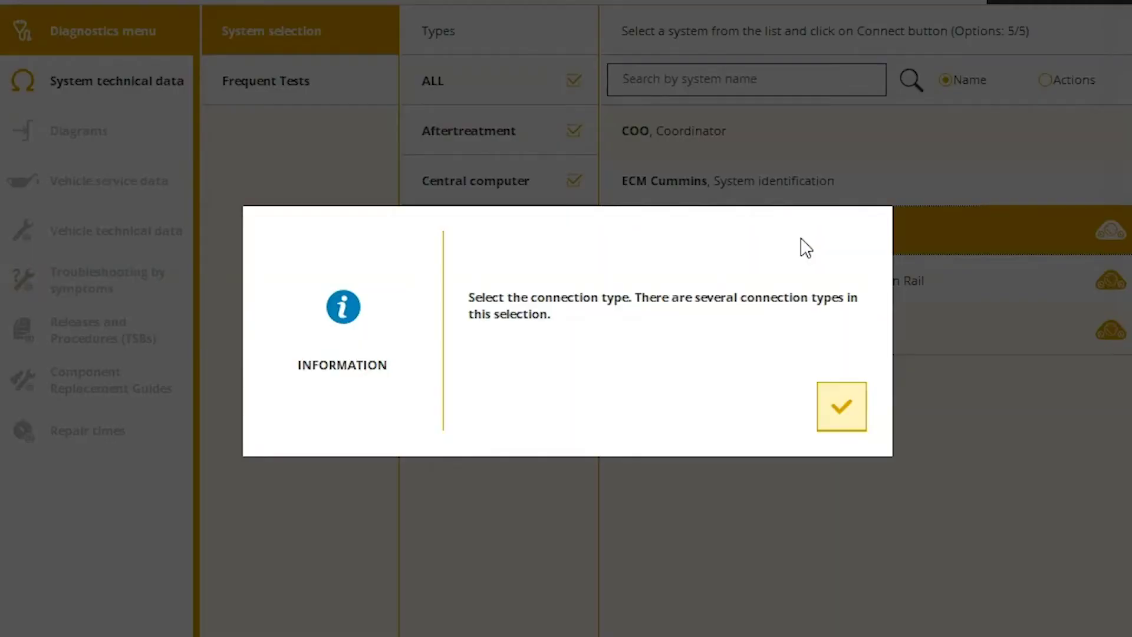
{"action": "left_click", "coordinate": [827, 411]}
{"action": "left_click", "coordinate": [830, 271]}
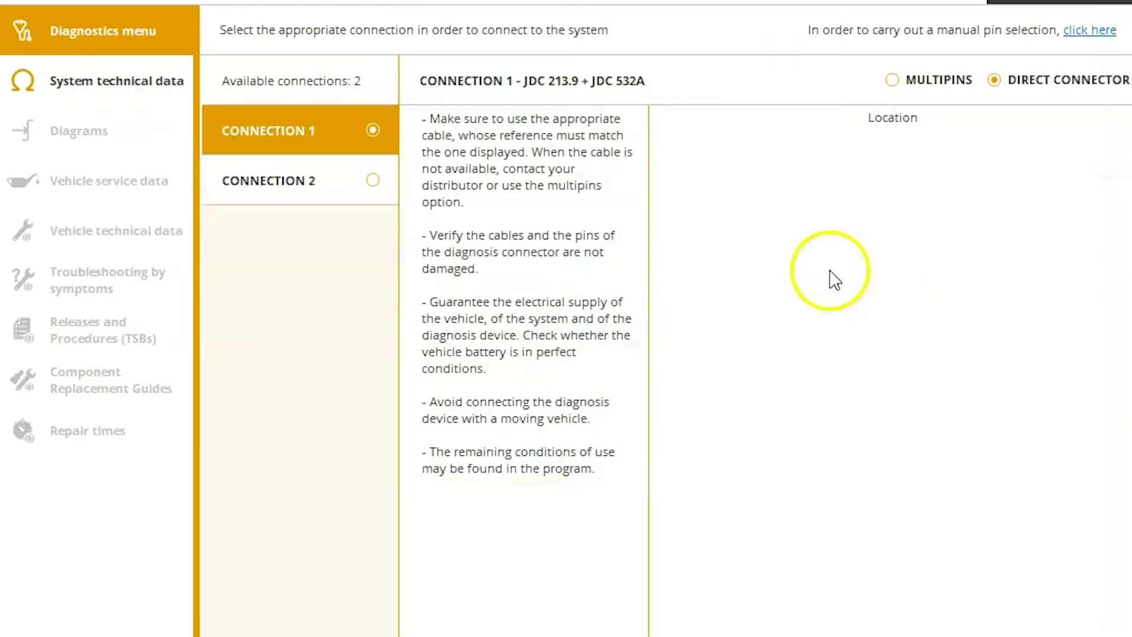
{"action": "left_click", "coordinate": [935, 83]}
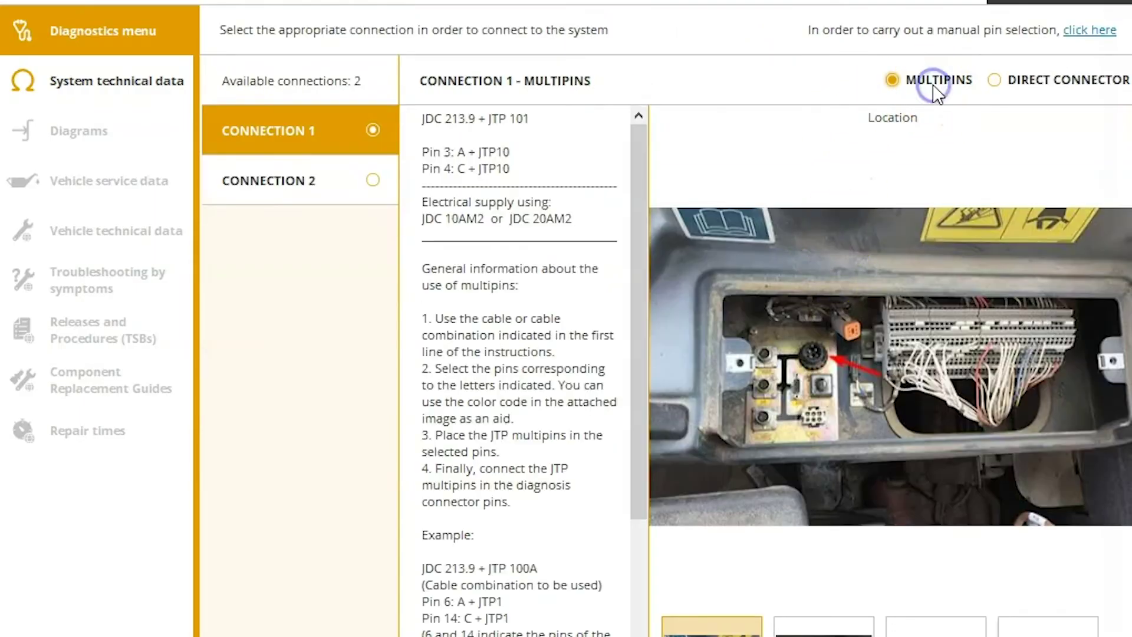
{"action": "left_click", "coordinate": [860, 207]}
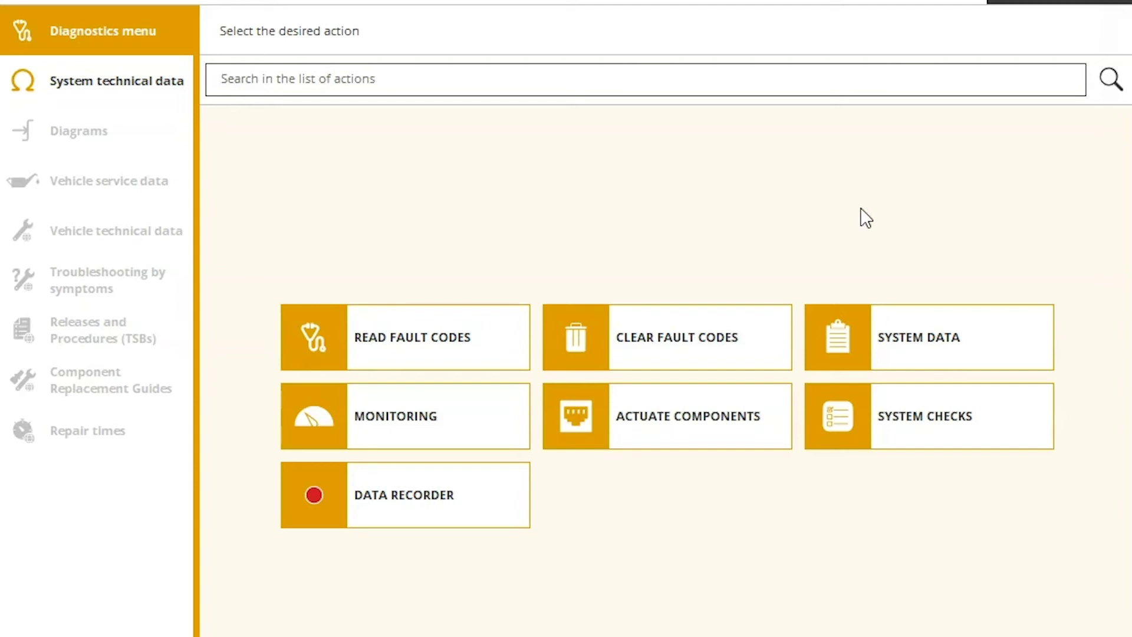
Step: Read the EEC3 fault codes (none stored), view its ECU data, then return to the actions
{"action": "left_click", "coordinate": [441, 359]}
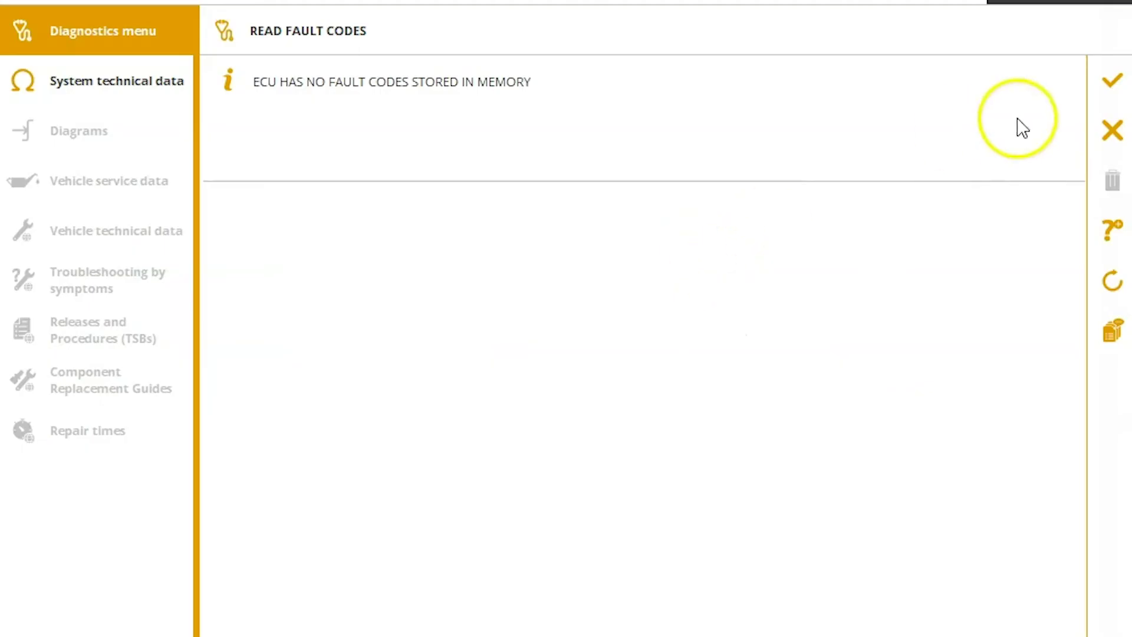
{"action": "left_click", "coordinate": [1112, 128]}
{"action": "left_click", "coordinate": [890, 320]}
{"action": "left_click", "coordinate": [885, 141]}
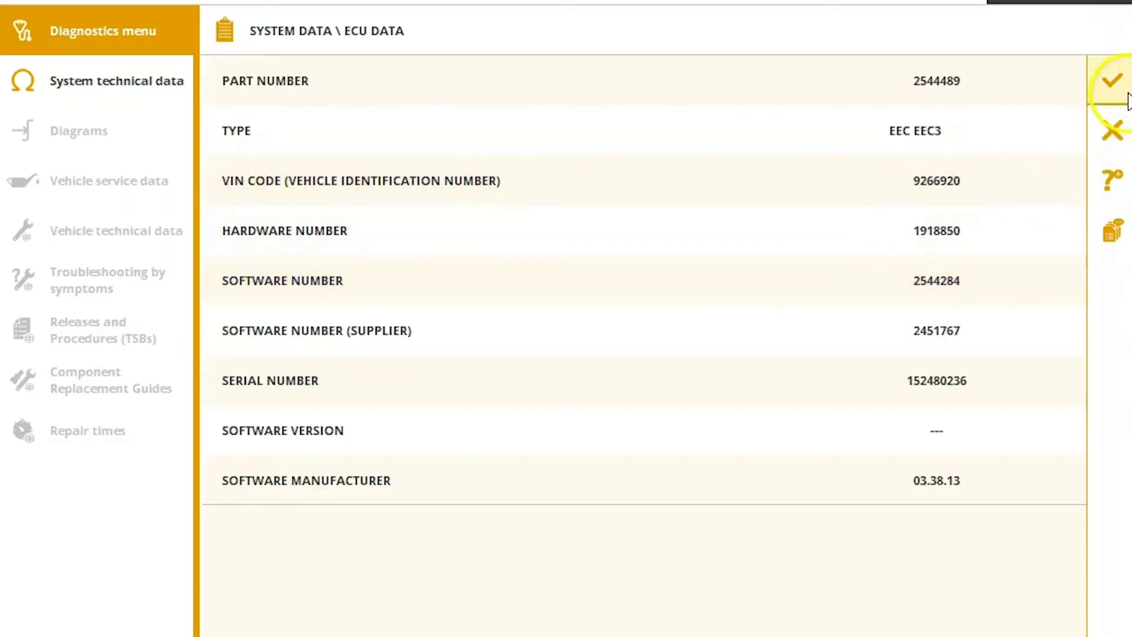
{"action": "left_click", "coordinate": [1122, 95]}
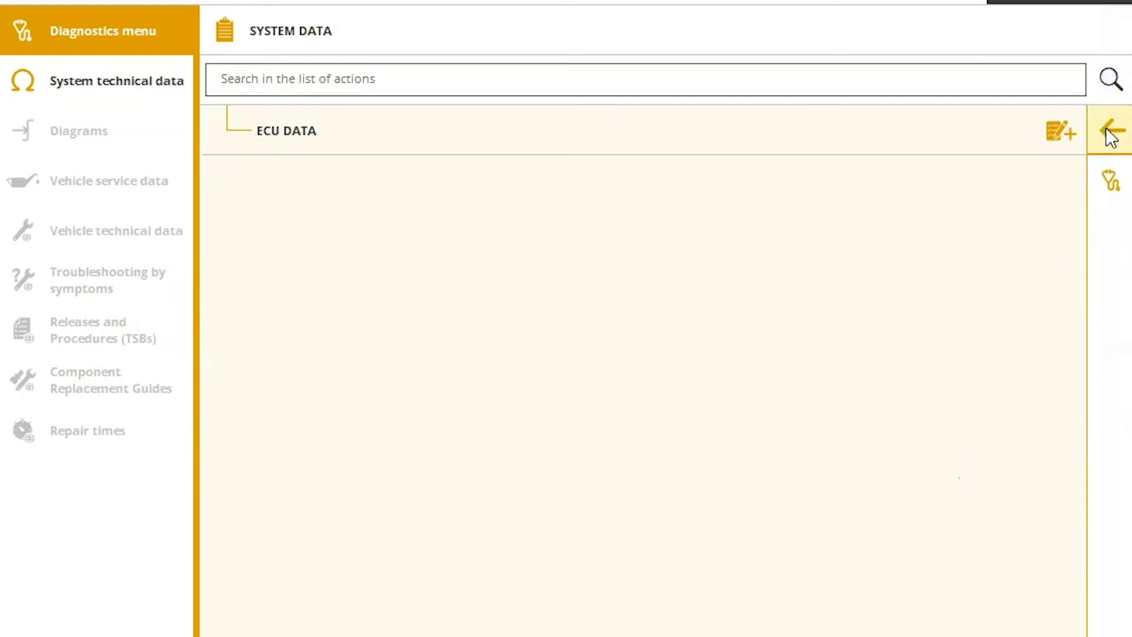
{"action": "left_click", "coordinate": [1109, 131]}
Step: Select all 43 EEC3 live data items in Live Data Selection
{"action": "left_click", "coordinate": [494, 426]}
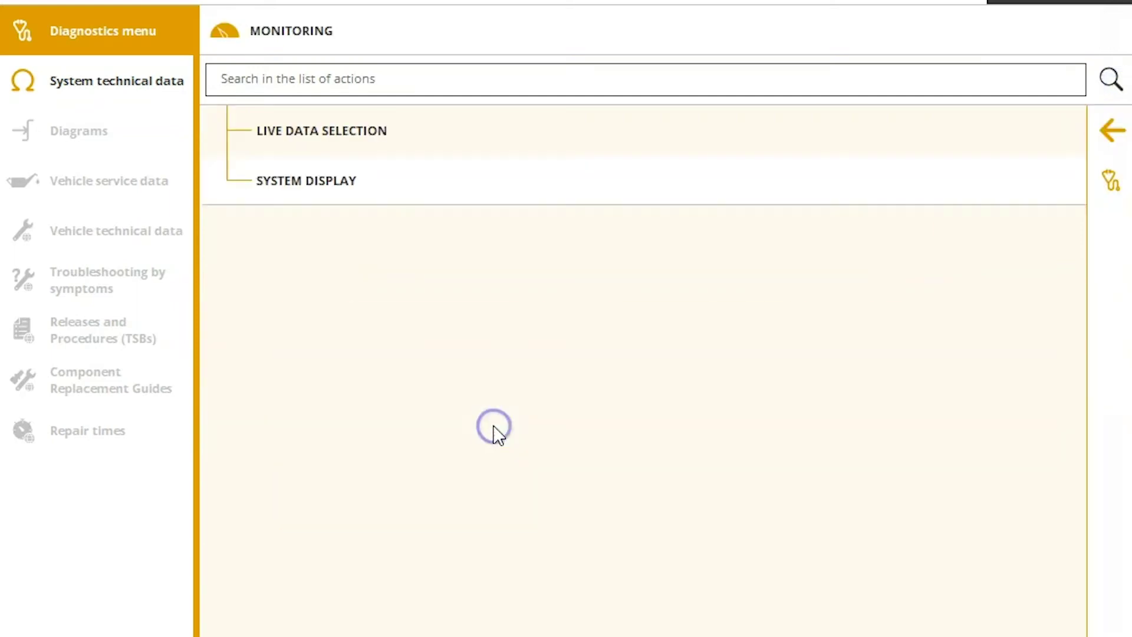
{"action": "left_click", "coordinate": [643, 141]}
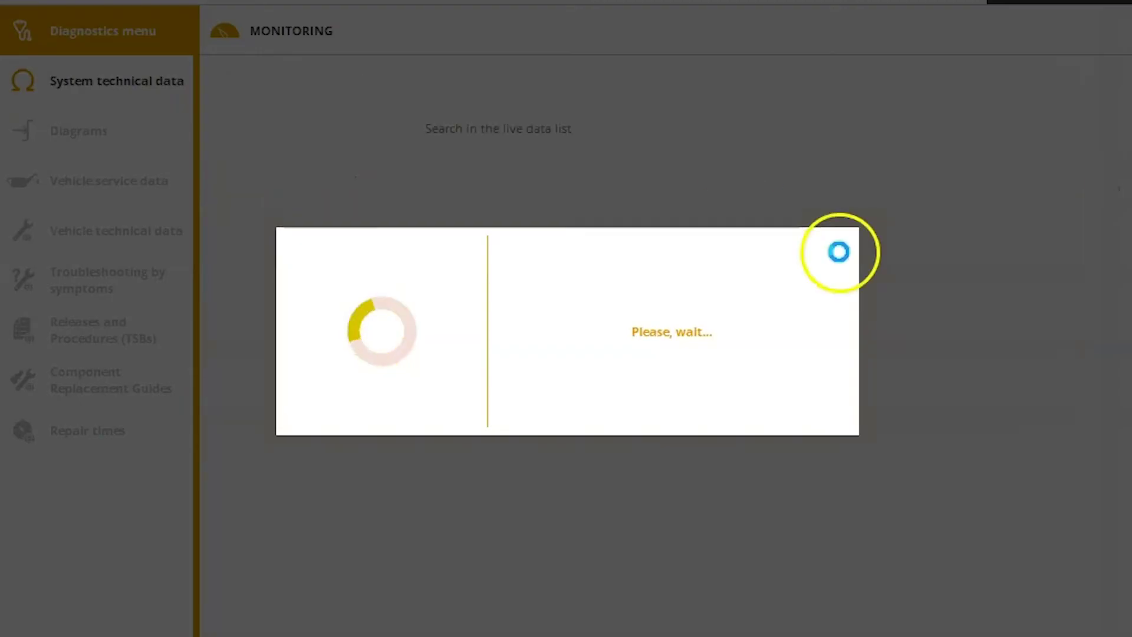
{"action": "left_click", "coordinate": [730, 394]}
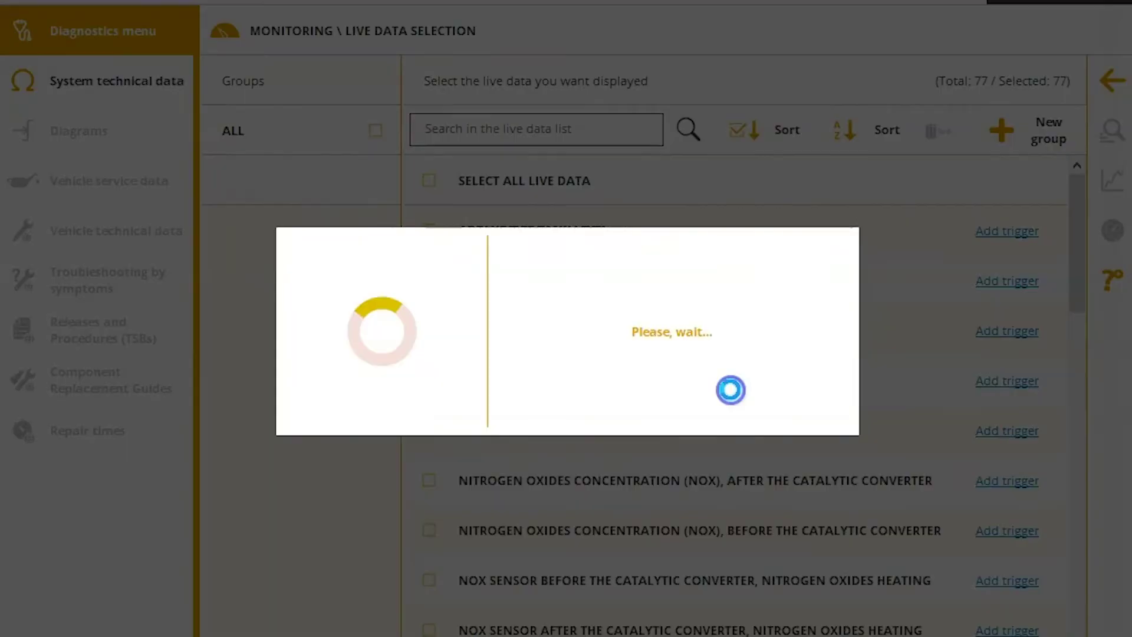
{"action": "left_click", "coordinate": [428, 181]}
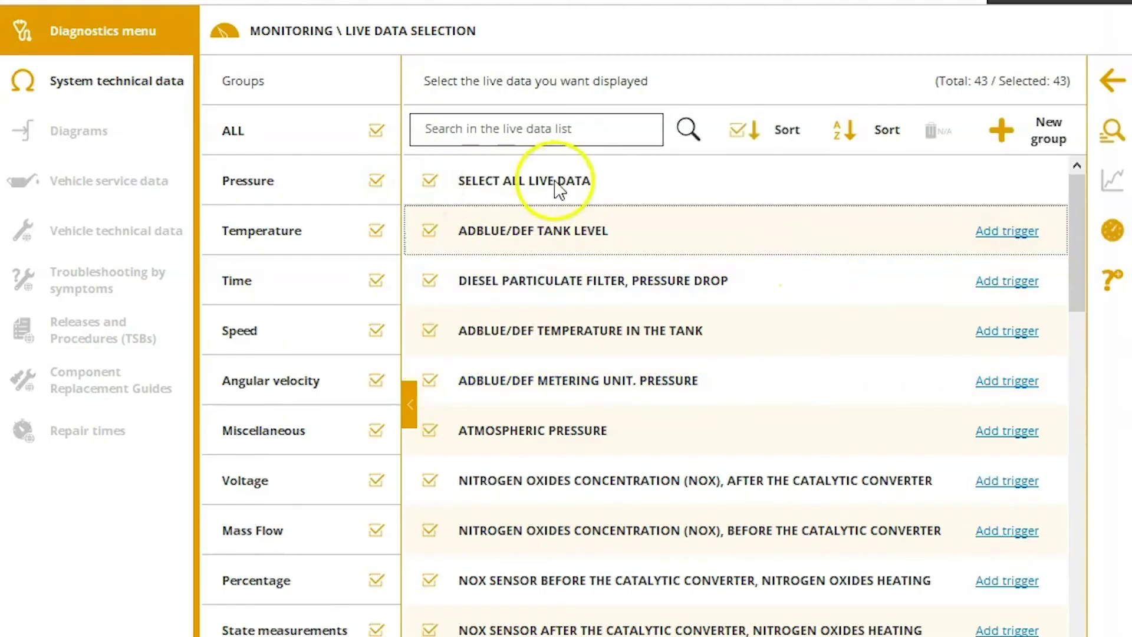
Step: Page through all six pages of EEC3 live values, from AdBlue tank level (25%) to pump pressure
{"action": "left_click", "coordinate": [1121, 130]}
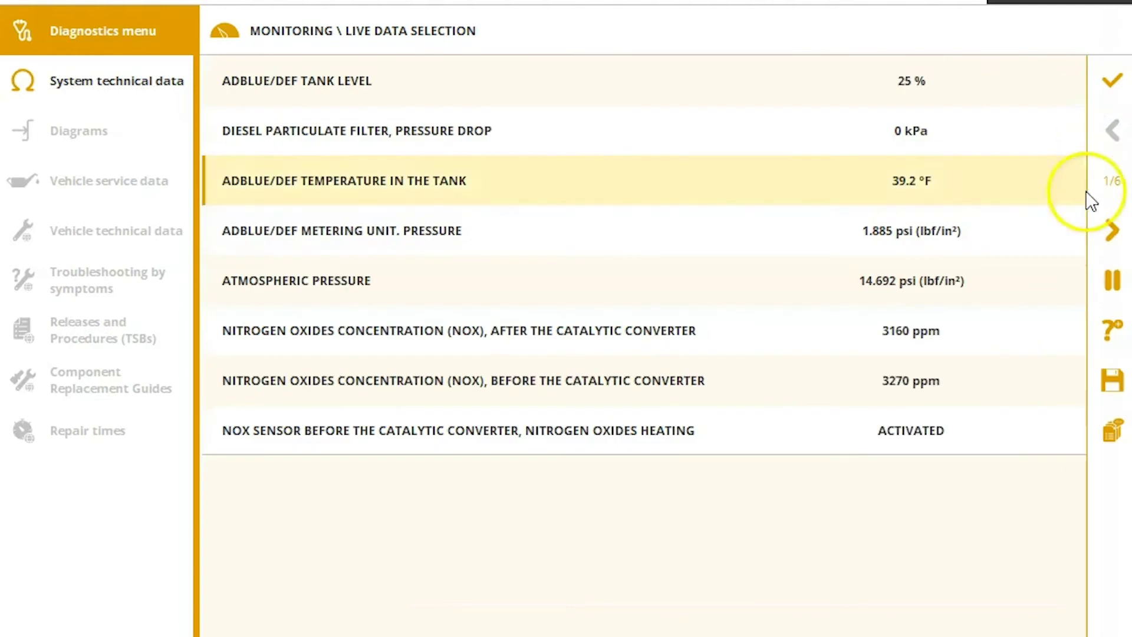
{"action": "left_click", "coordinate": [1123, 238]}
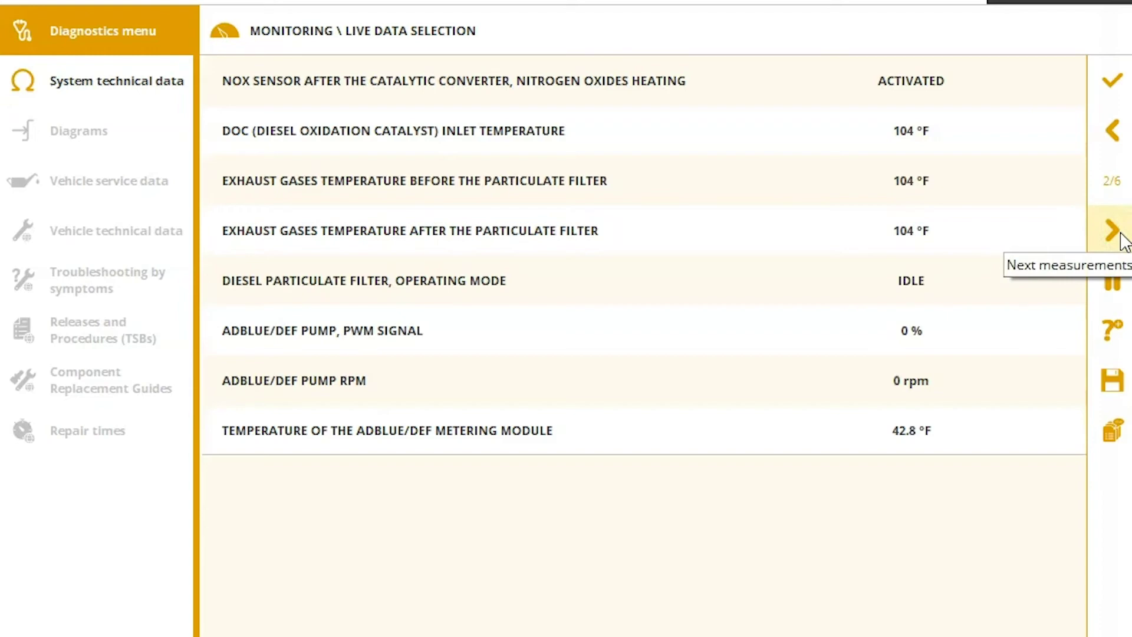
{"action": "left_click", "coordinate": [1123, 240]}
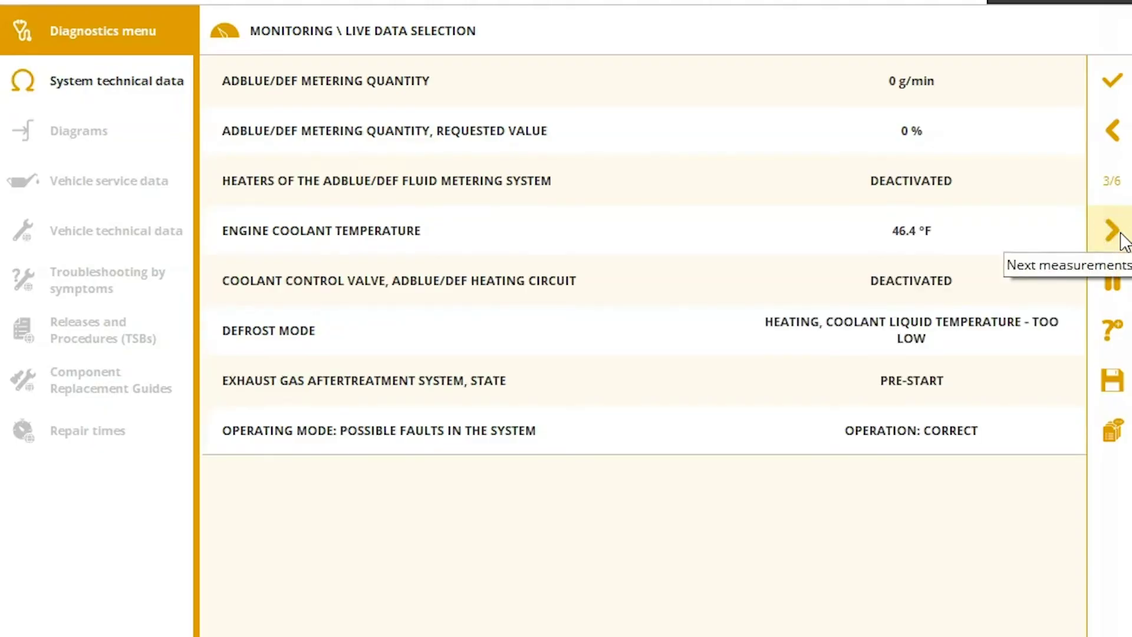
{"action": "left_click", "coordinate": [1123, 239]}
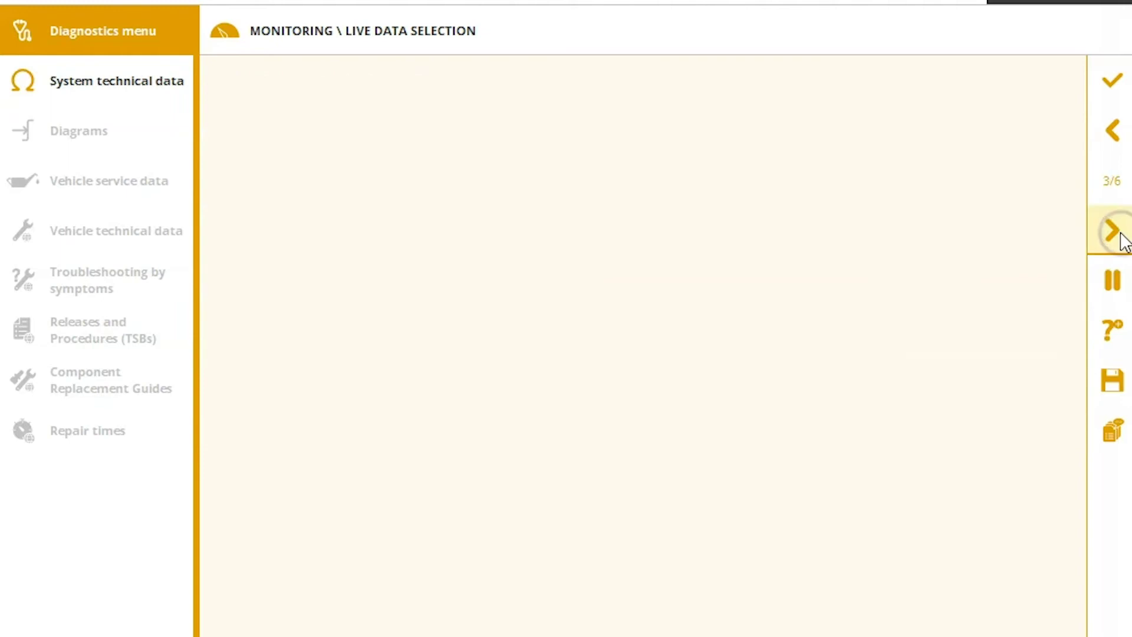
{"action": "left_click", "coordinate": [1123, 240]}
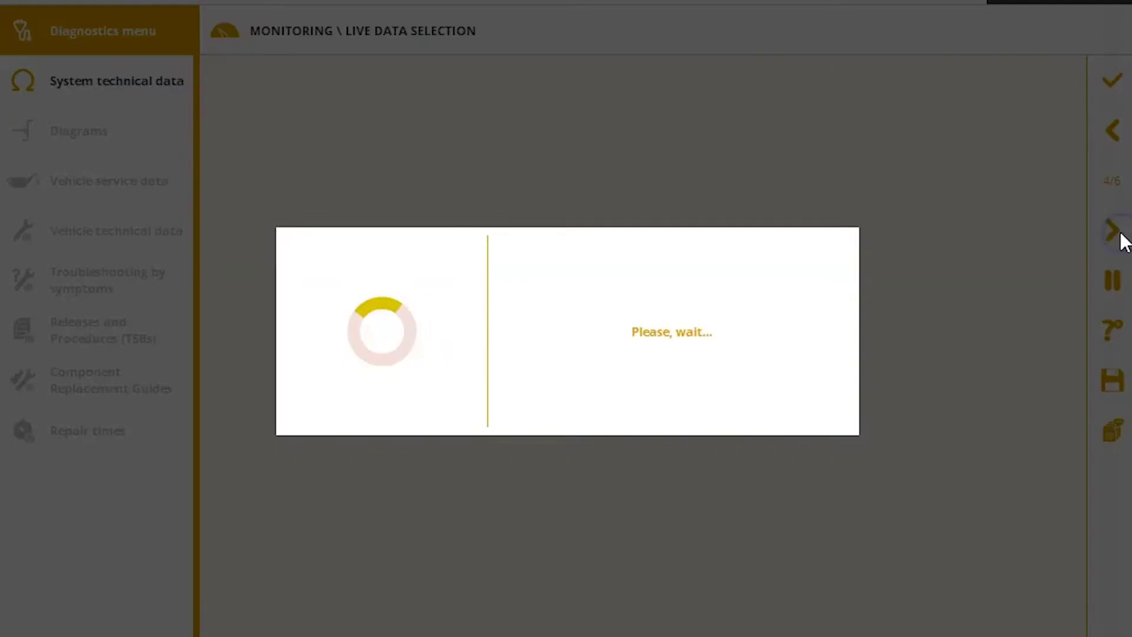
{"action": "left_click", "coordinate": [1124, 240]}
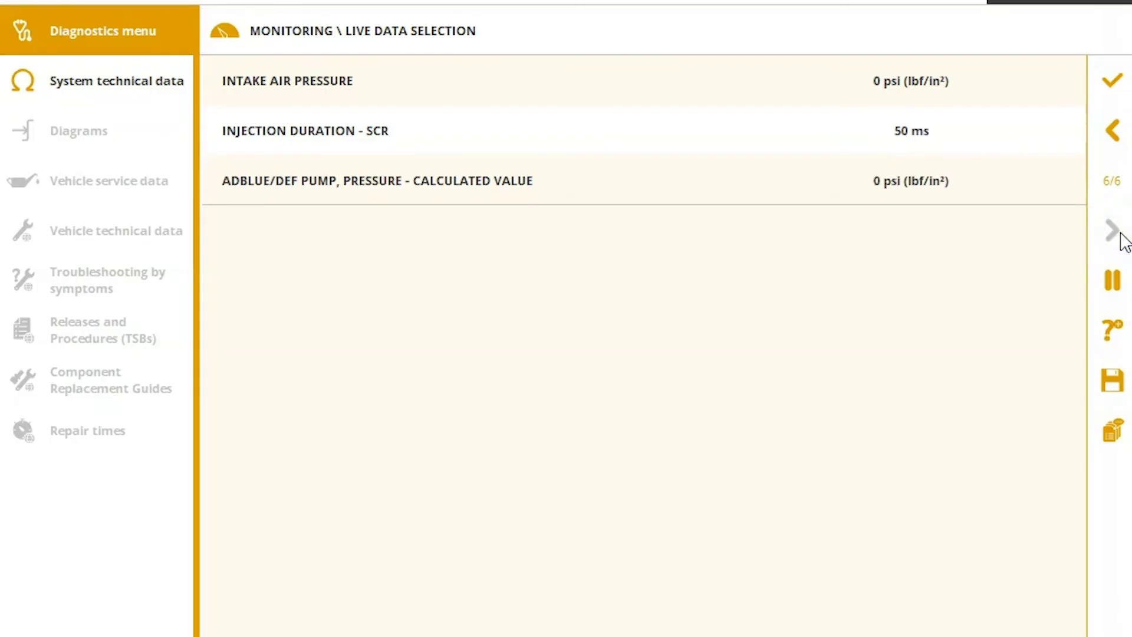
{"action": "left_click", "coordinate": [1118, 92]}
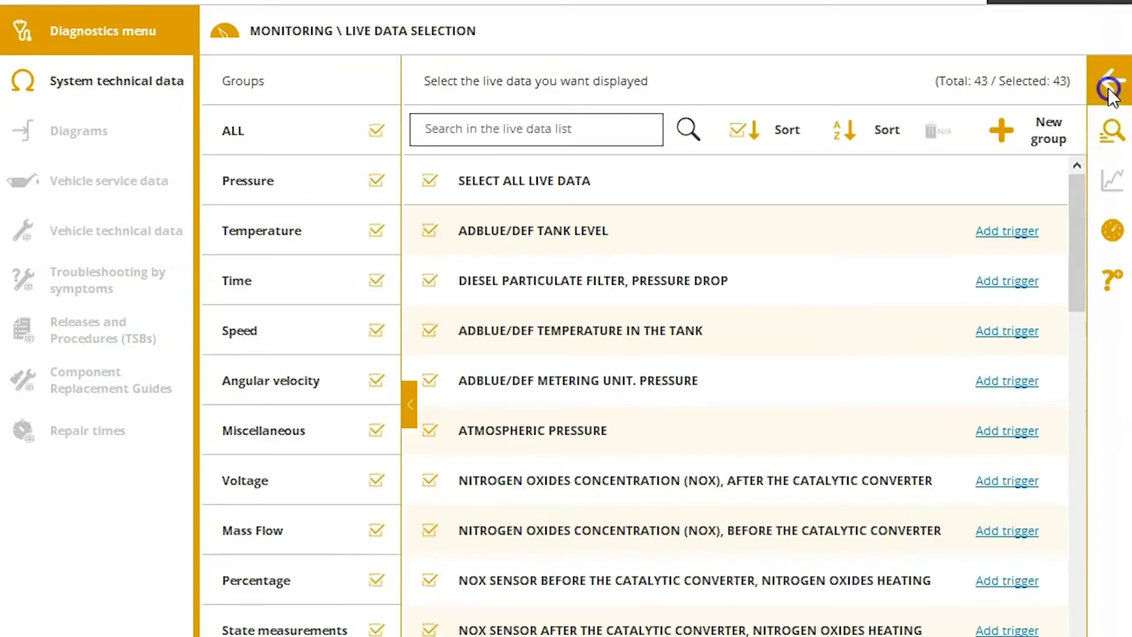
Step: View the EEC3 System state, Operating diagram and Exhaust gases system pages (NOx 3270 ppm)
{"action": "left_click", "coordinate": [1110, 88]}
{"action": "left_click", "coordinate": [915, 185]}
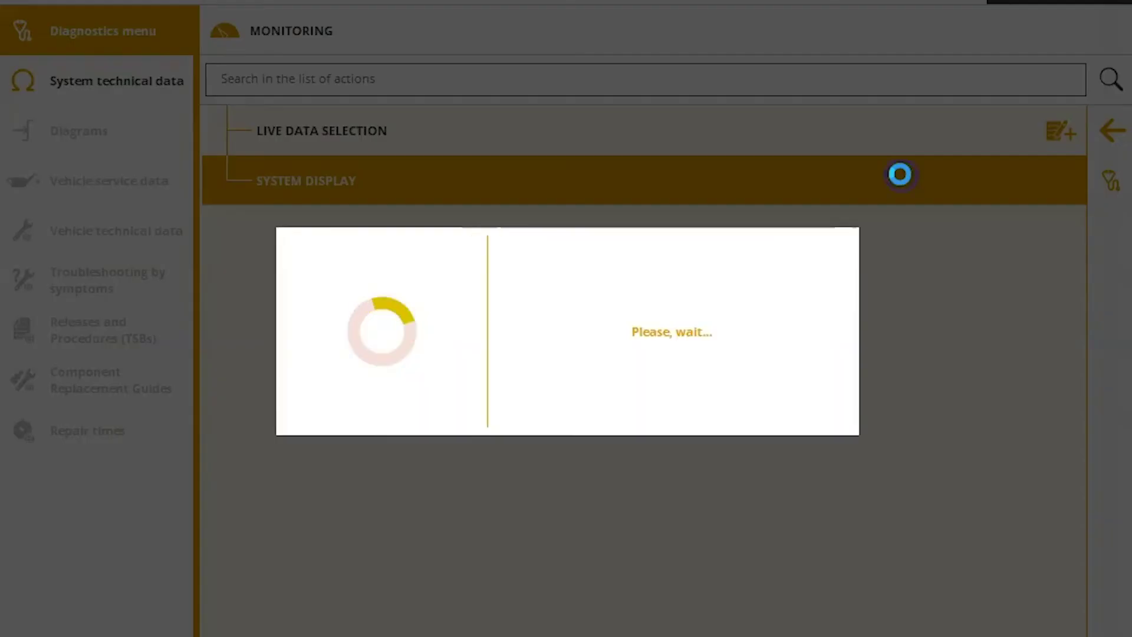
{"action": "left_click", "coordinate": [897, 272]}
{"action": "left_click", "coordinate": [1040, 196]}
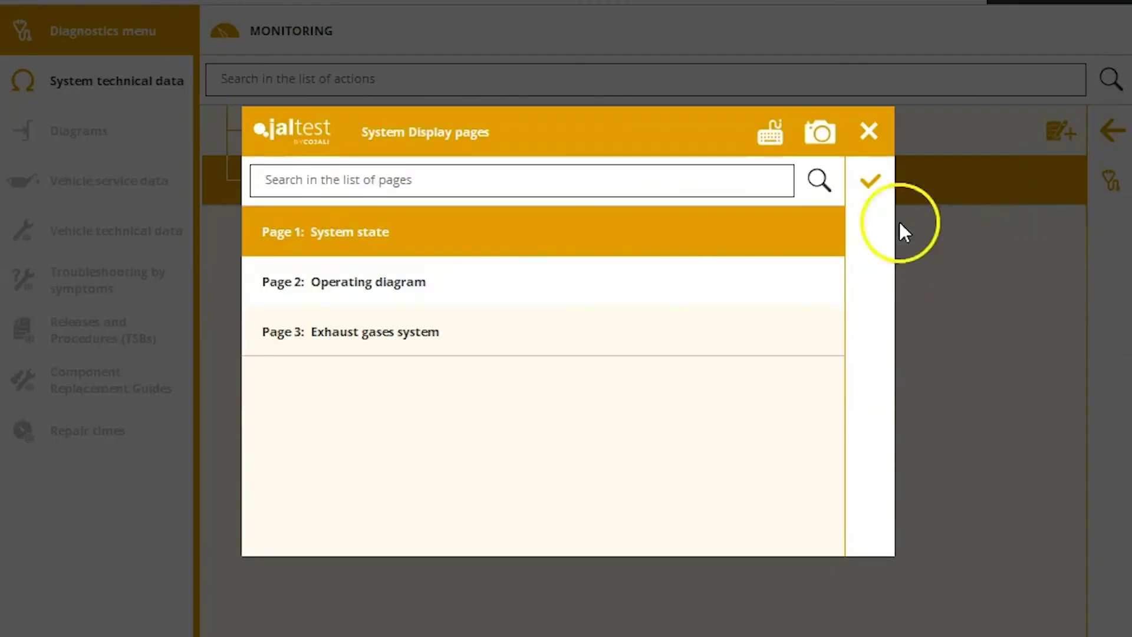
{"action": "left_click", "coordinate": [870, 183]}
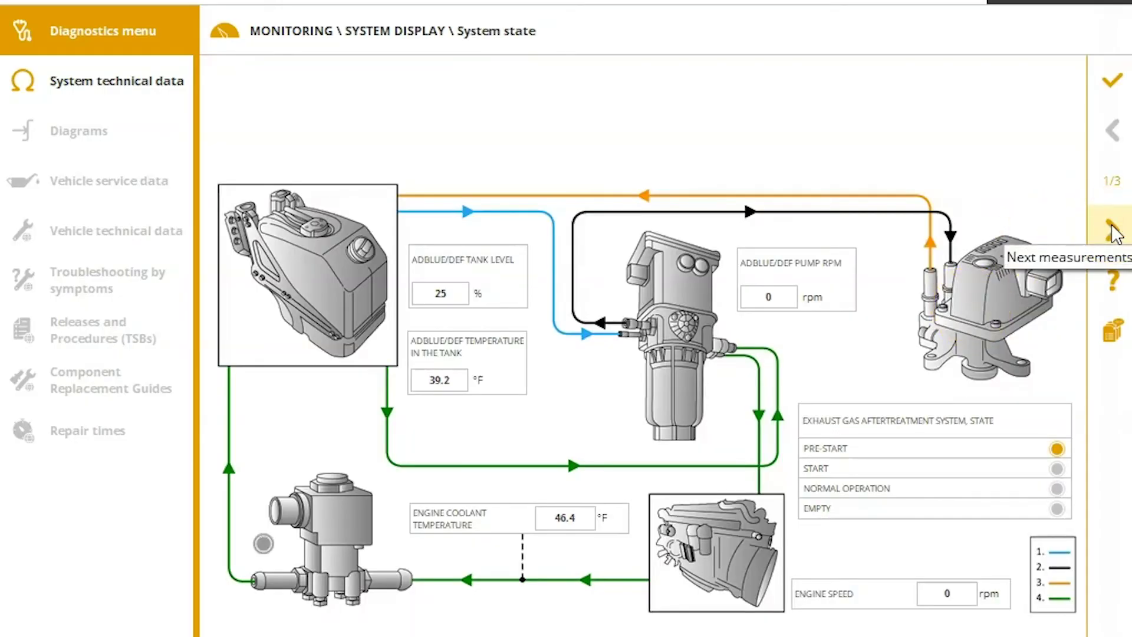
{"action": "left_click", "coordinate": [1113, 231]}
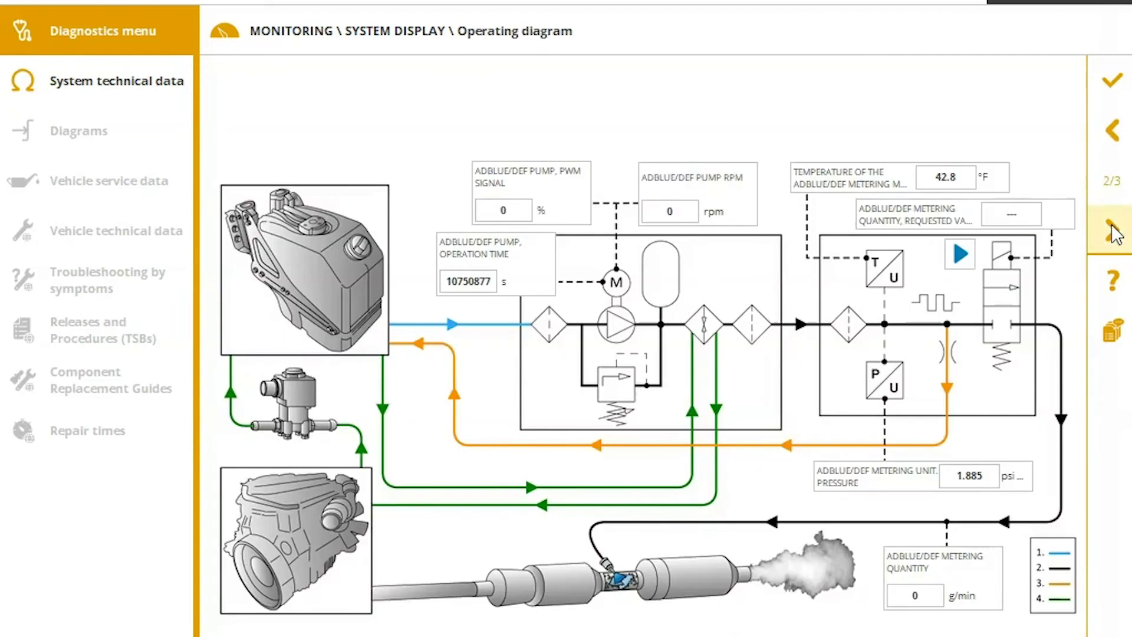
{"action": "left_click", "coordinate": [1114, 233]}
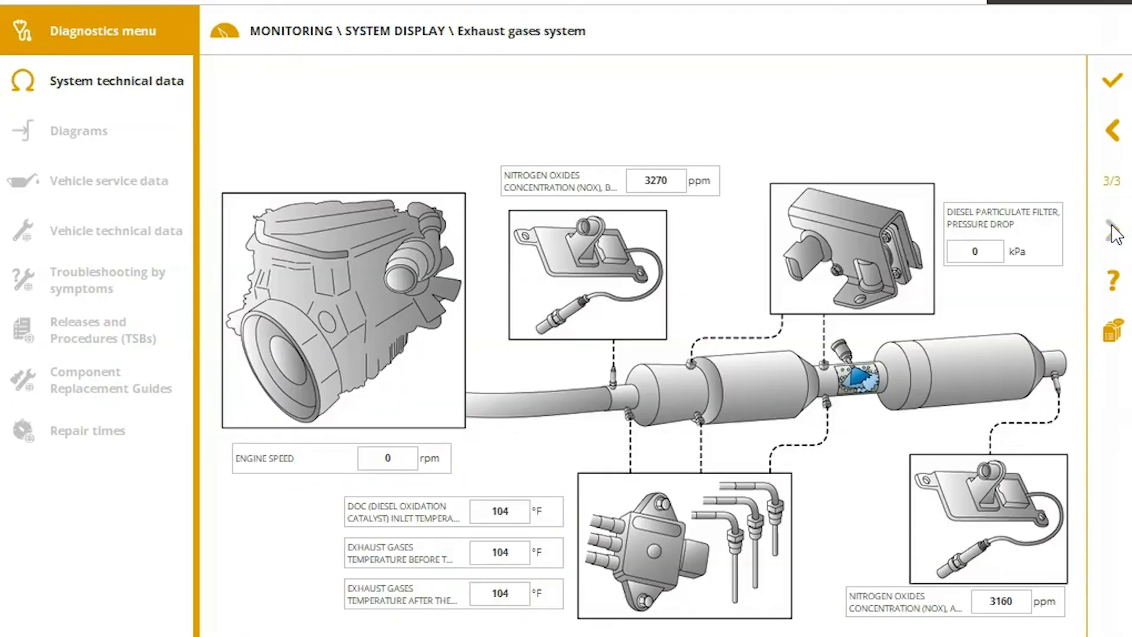
{"action": "left_click", "coordinate": [1118, 82]}
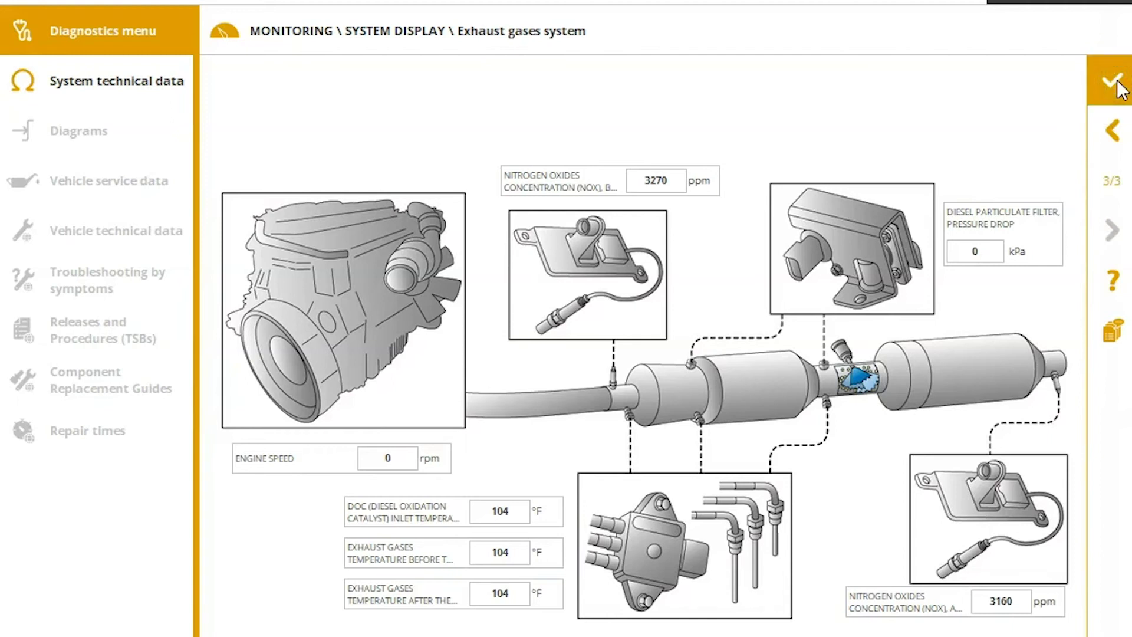
{"action": "left_click", "coordinate": [1112, 124]}
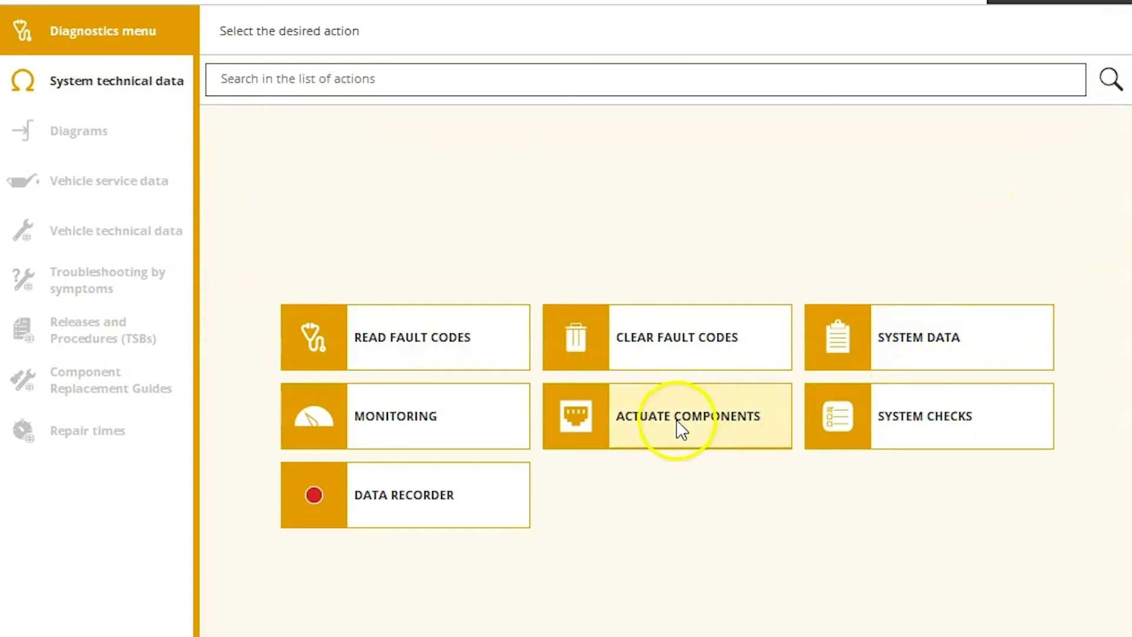
{"action": "left_click", "coordinate": [681, 429]}
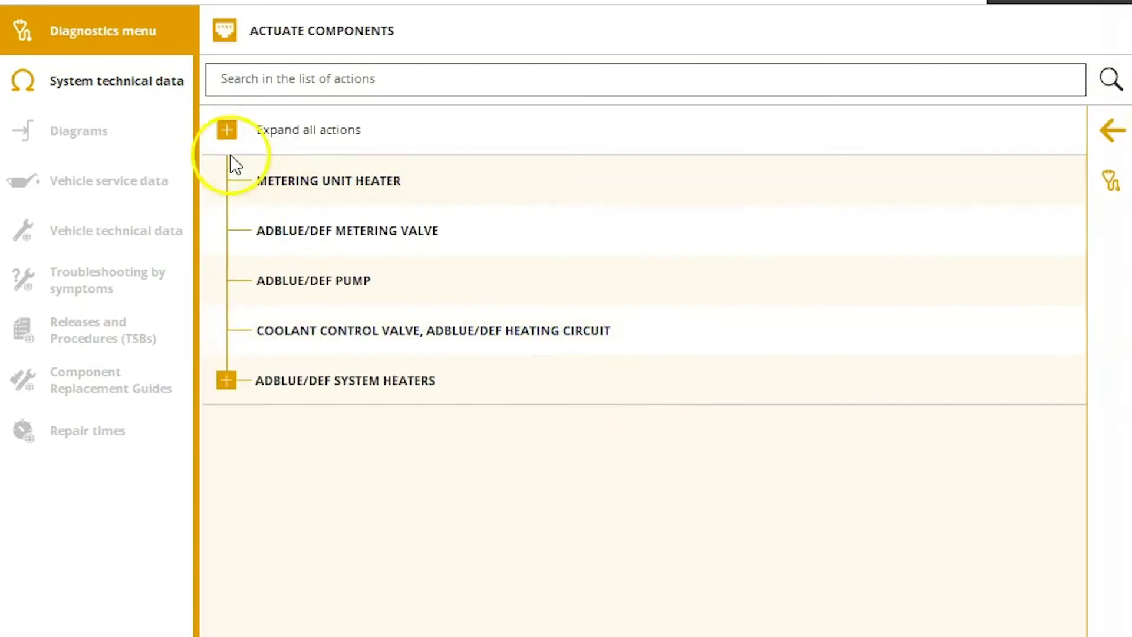
{"action": "left_click", "coordinate": [230, 132]}
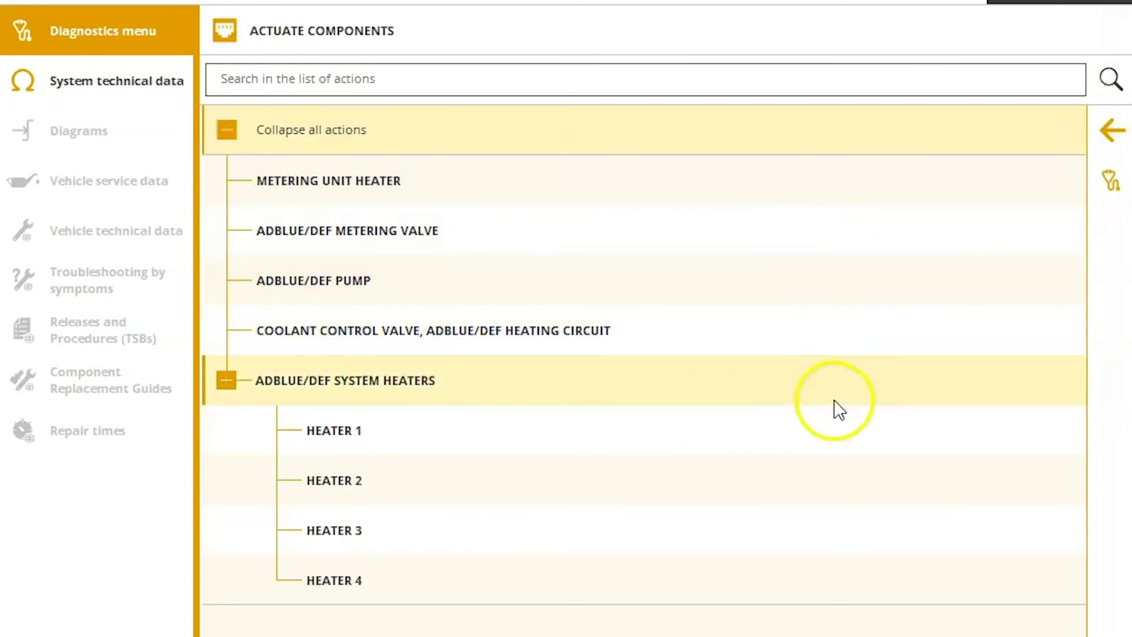
{"action": "left_click", "coordinate": [1112, 143]}
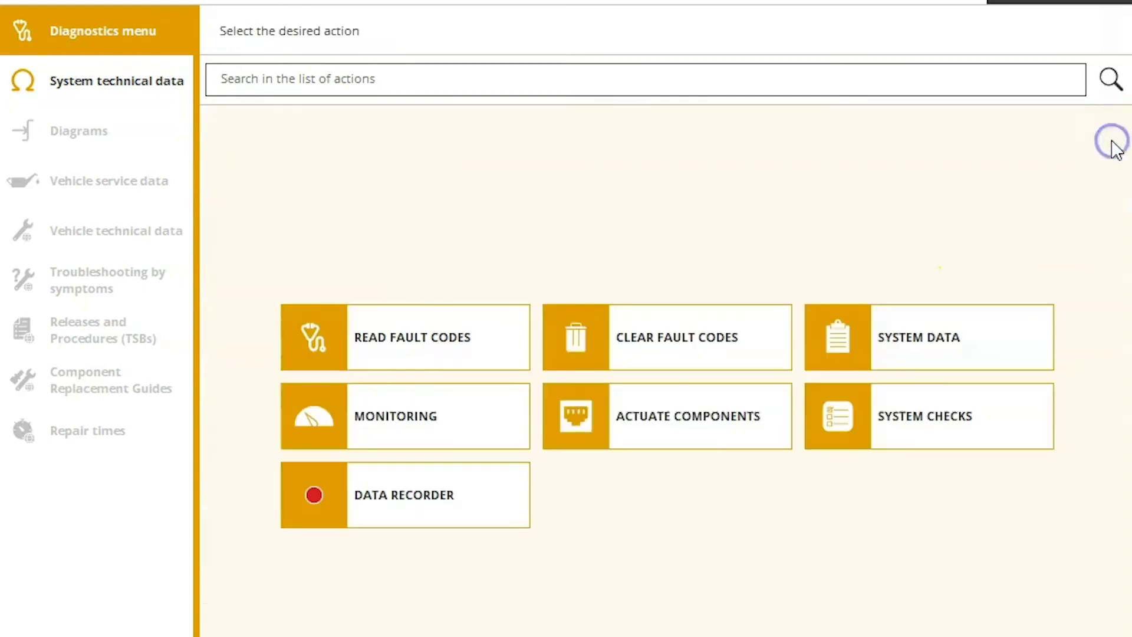
{"action": "left_click", "coordinate": [900, 421]}
{"action": "left_click", "coordinate": [230, 130]}
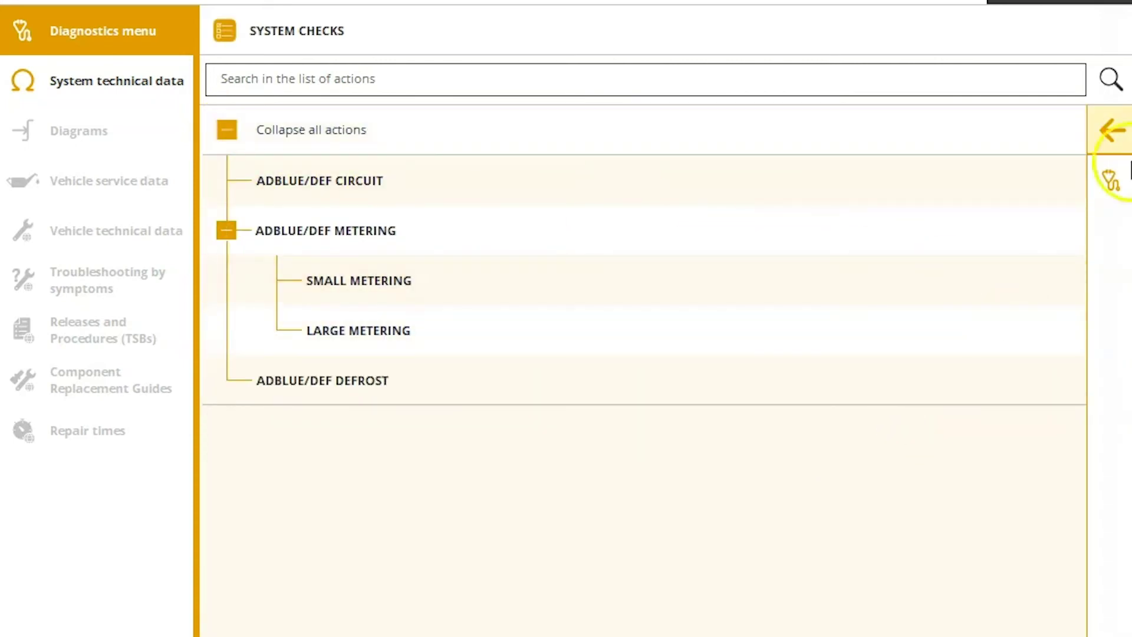
{"action": "left_click", "coordinate": [1115, 137]}
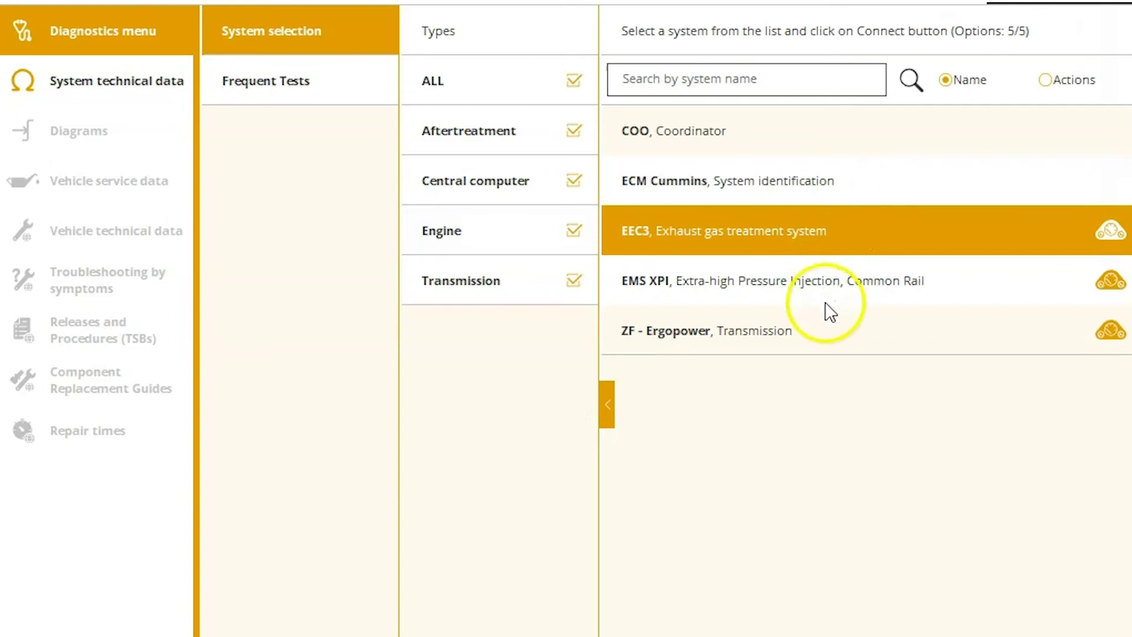
{"action": "left_click", "coordinate": [825, 332]}
{"action": "left_click", "coordinate": [920, 328]}
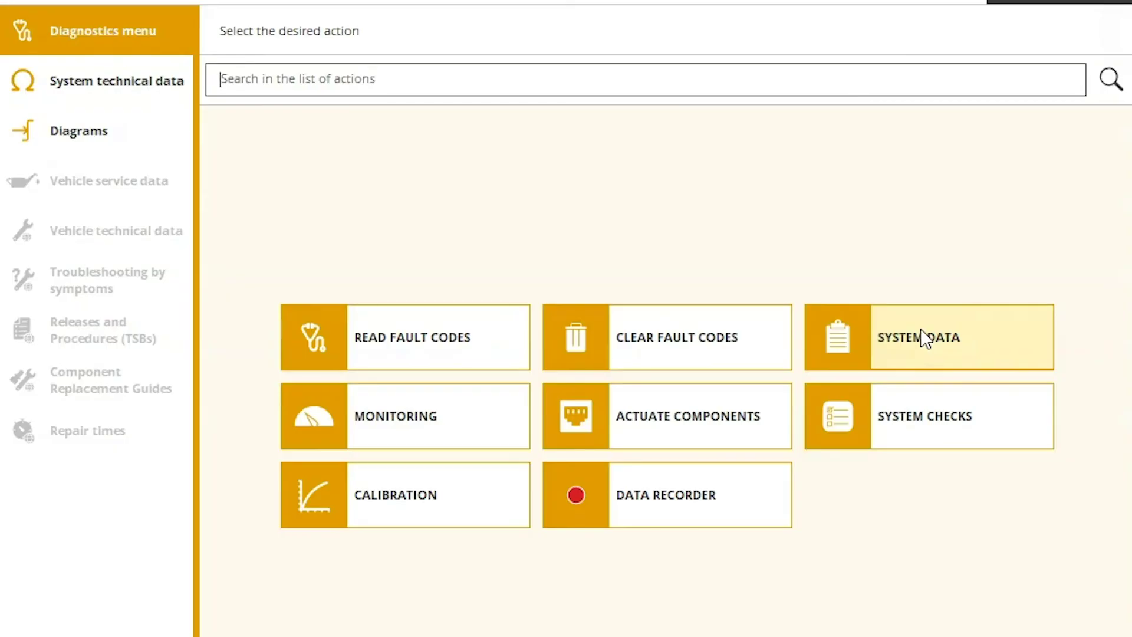
{"action": "left_click", "coordinate": [399, 327]}
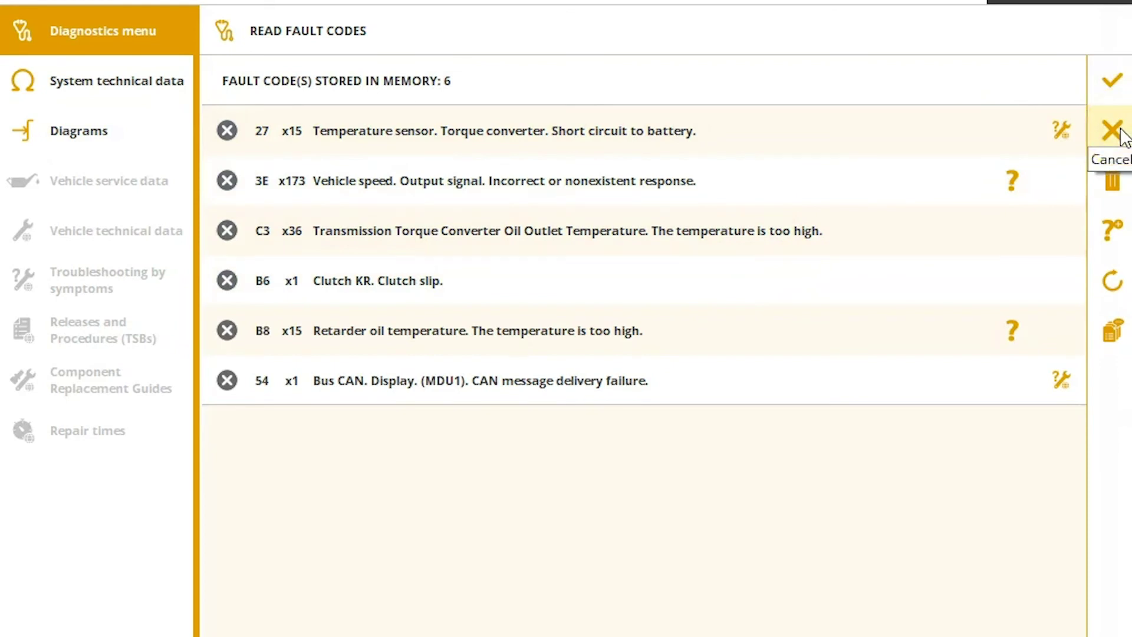
{"action": "left_click", "coordinate": [1121, 130]}
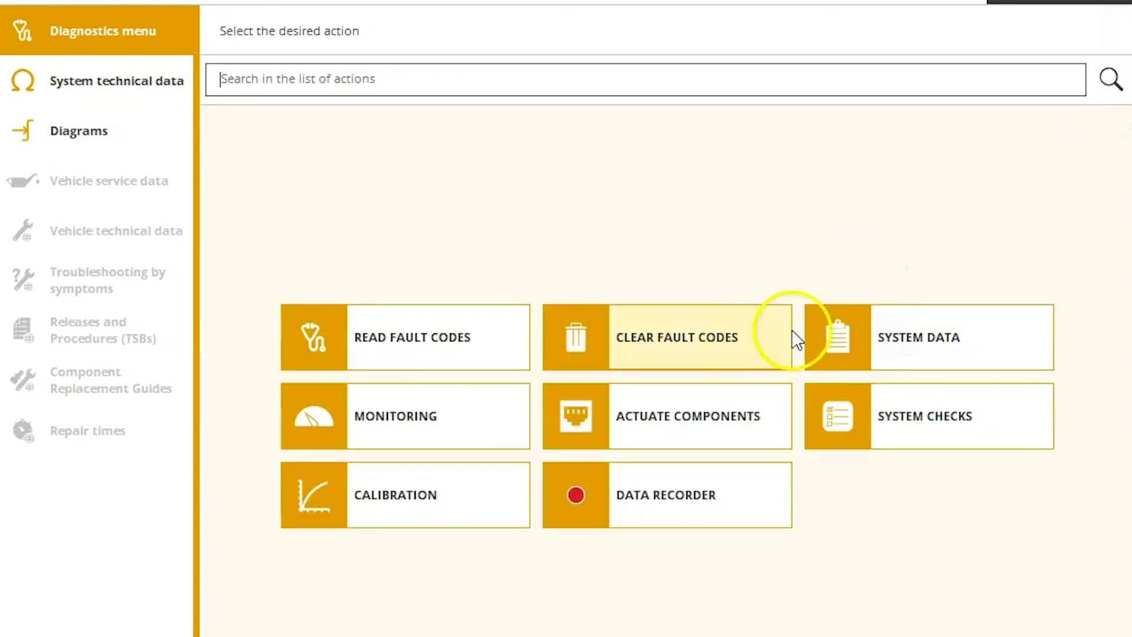
{"action": "left_click", "coordinate": [896, 338]}
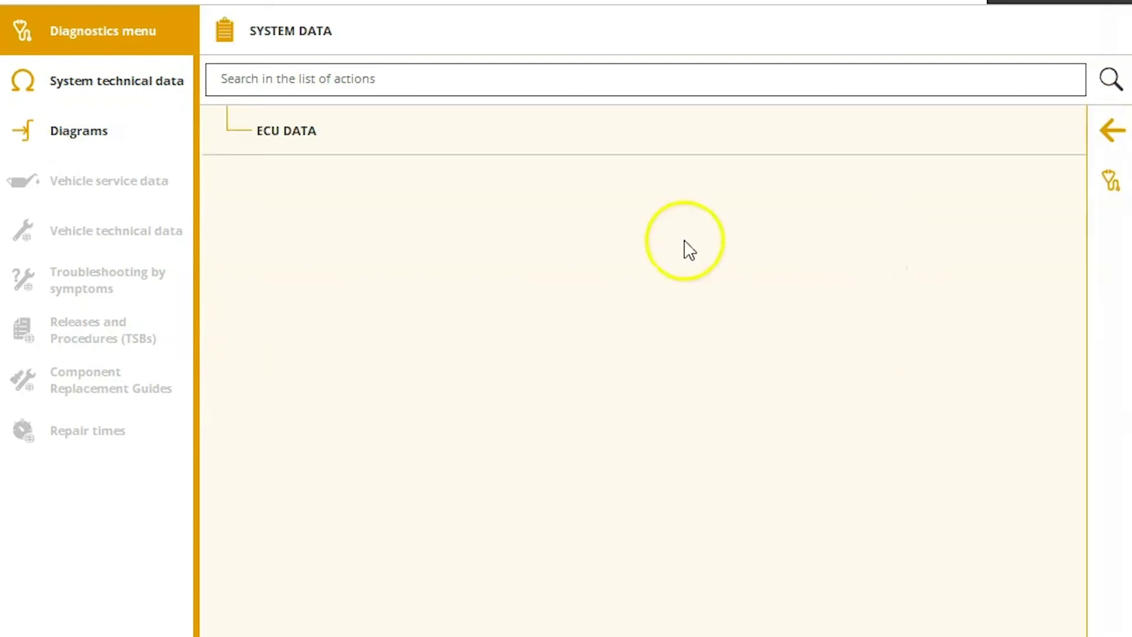
{"action": "left_click", "coordinate": [634, 125]}
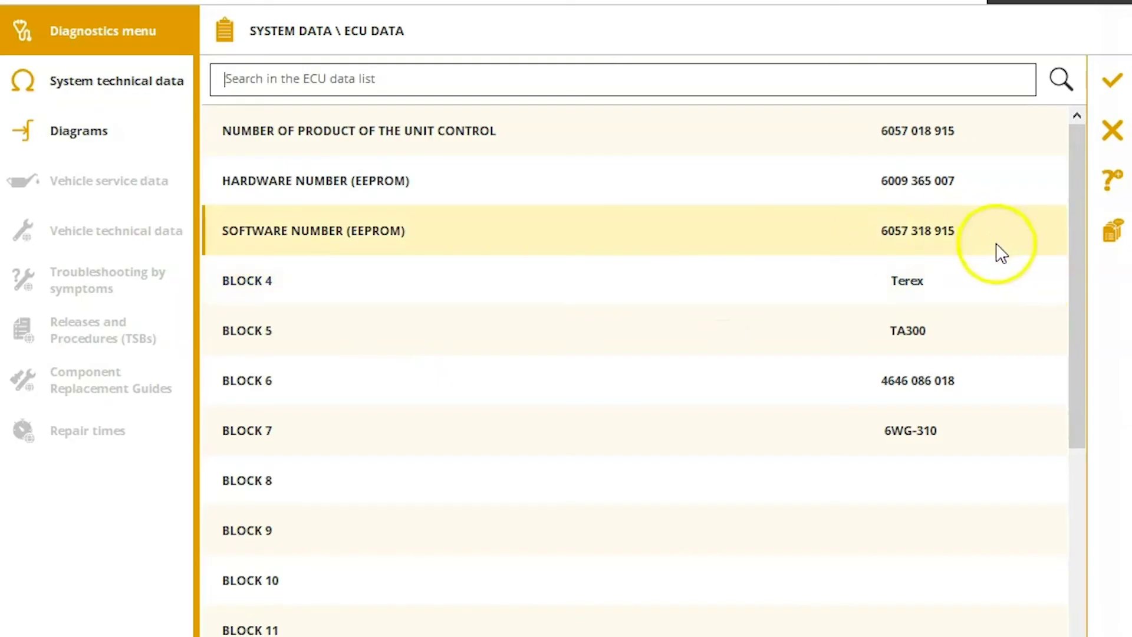
{"action": "left_click_drag", "start_coordinate": [1075, 223], "coordinate": [1047, 472]}
{"action": "left_click", "coordinate": [1106, 94]}
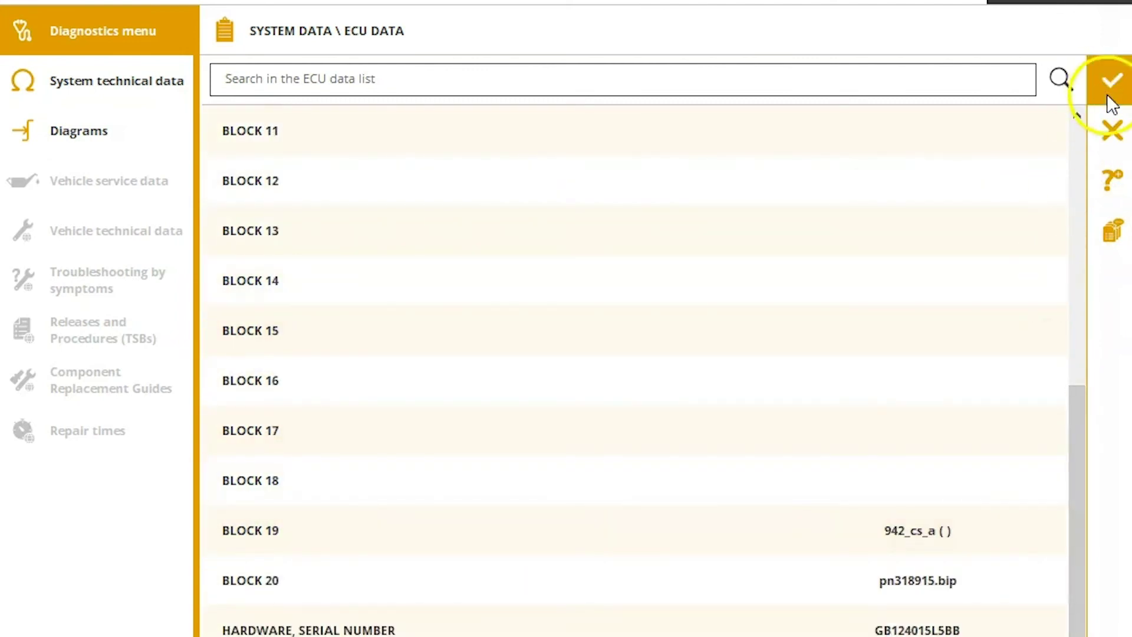
{"action": "left_click", "coordinate": [1111, 131]}
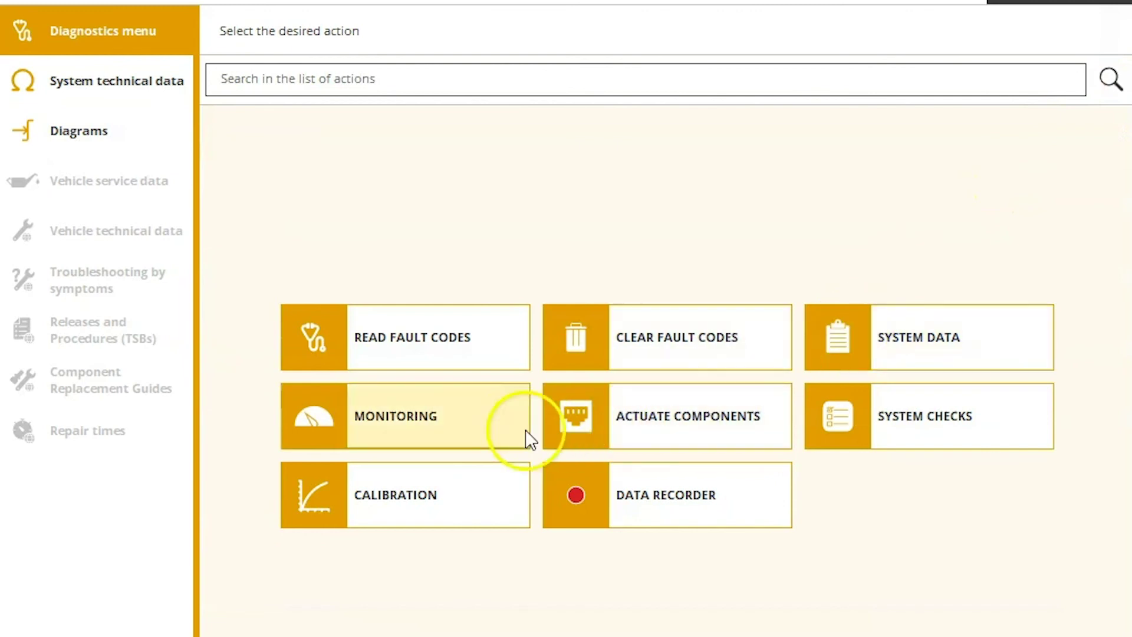
Step: Select all 12 transmission live data items and view both pages, e.g. oil temperature 73.4 °F
{"action": "left_click", "coordinate": [468, 430]}
{"action": "left_click", "coordinate": [708, 130]}
{"action": "left_click", "coordinate": [731, 407]}
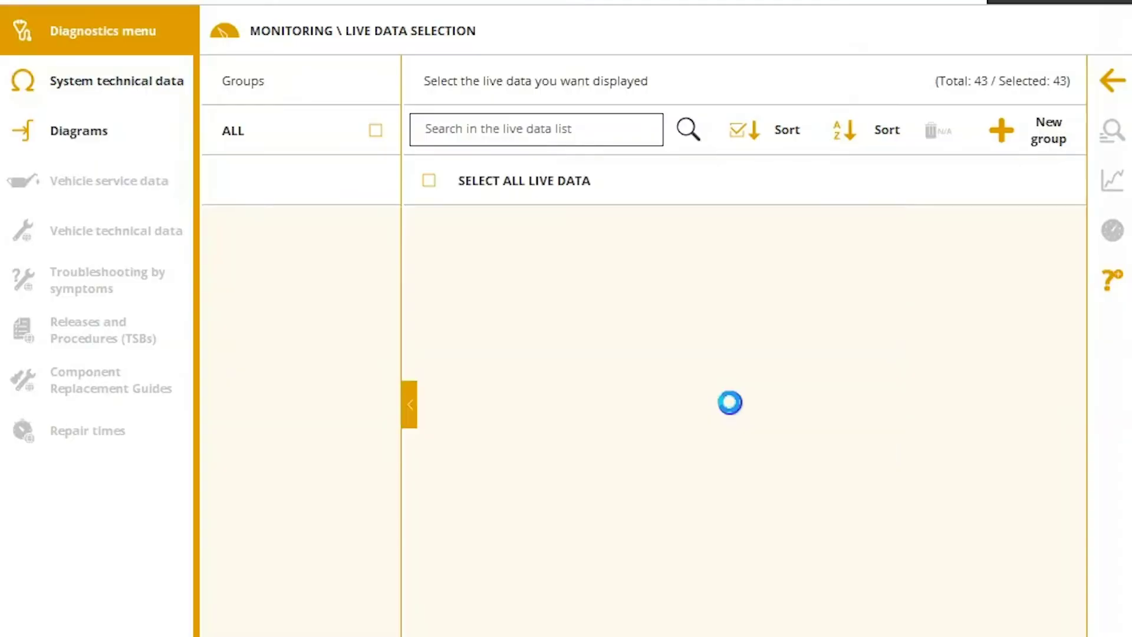
{"action": "left_click", "coordinate": [425, 179]}
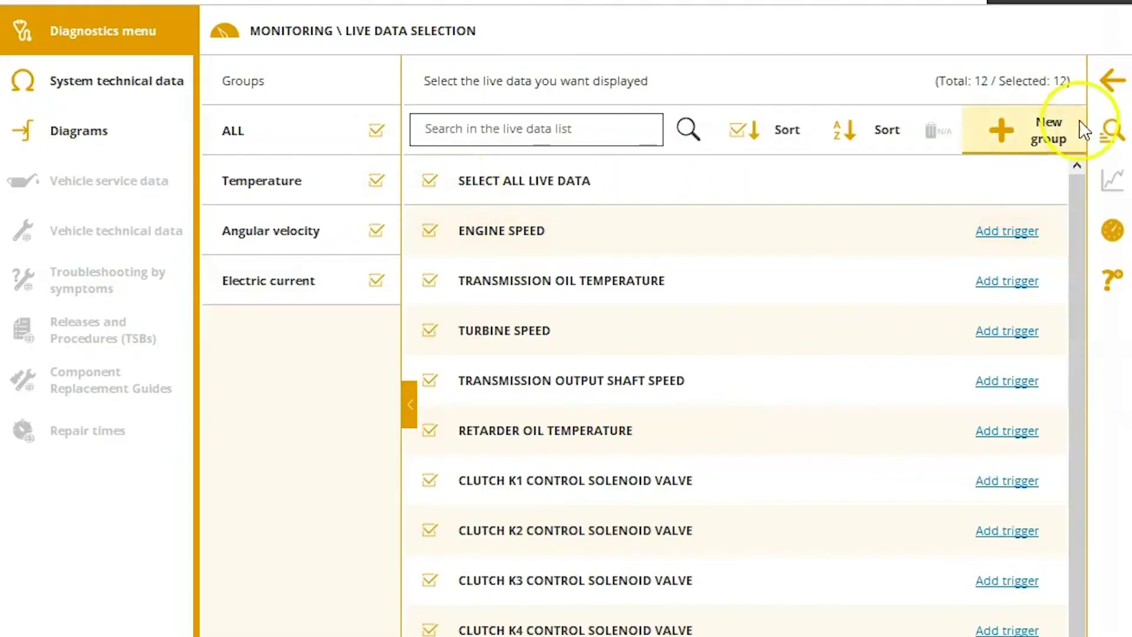
{"action": "left_click", "coordinate": [1112, 129]}
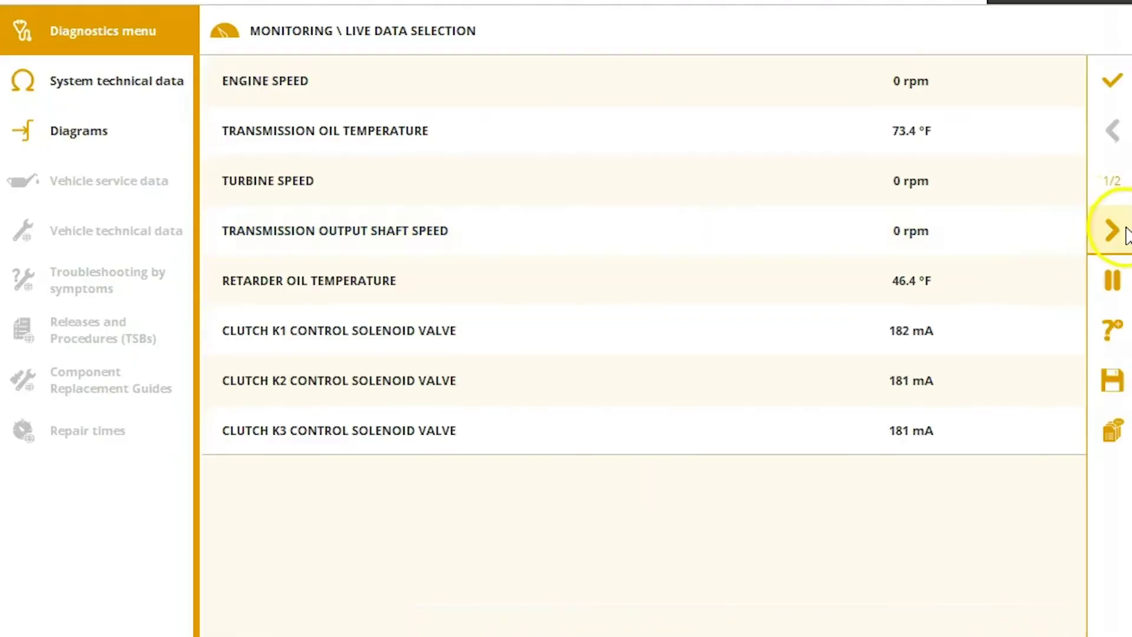
{"action": "left_click", "coordinate": [1114, 232]}
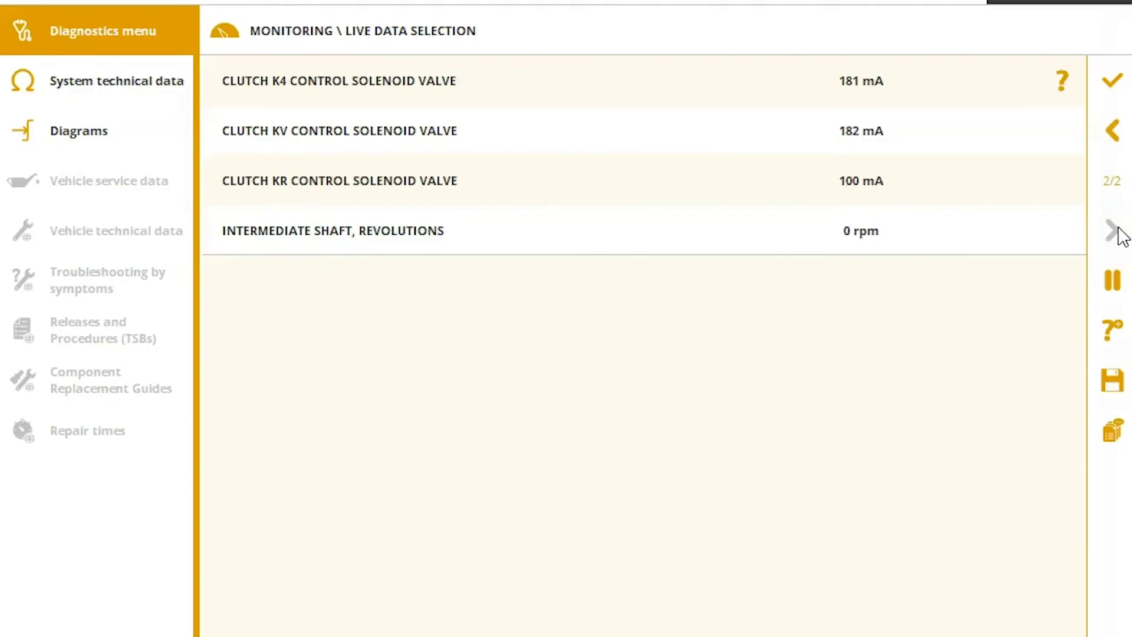
{"action": "left_click", "coordinate": [1115, 73]}
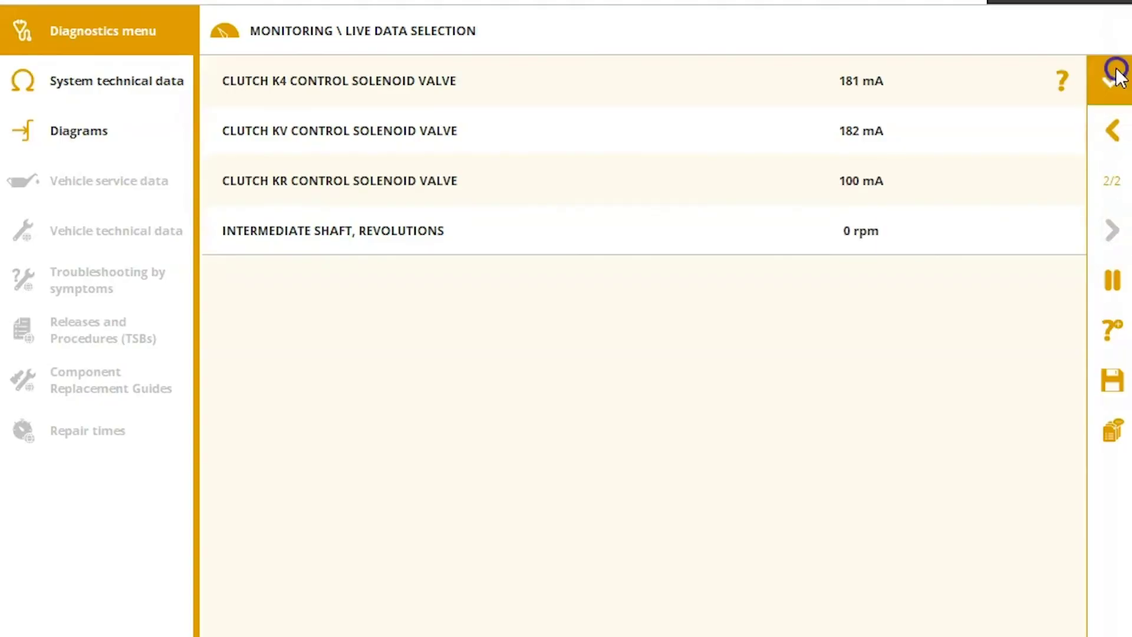
{"action": "left_click", "coordinate": [1104, 76]}
{"action": "left_click", "coordinate": [1003, 184]}
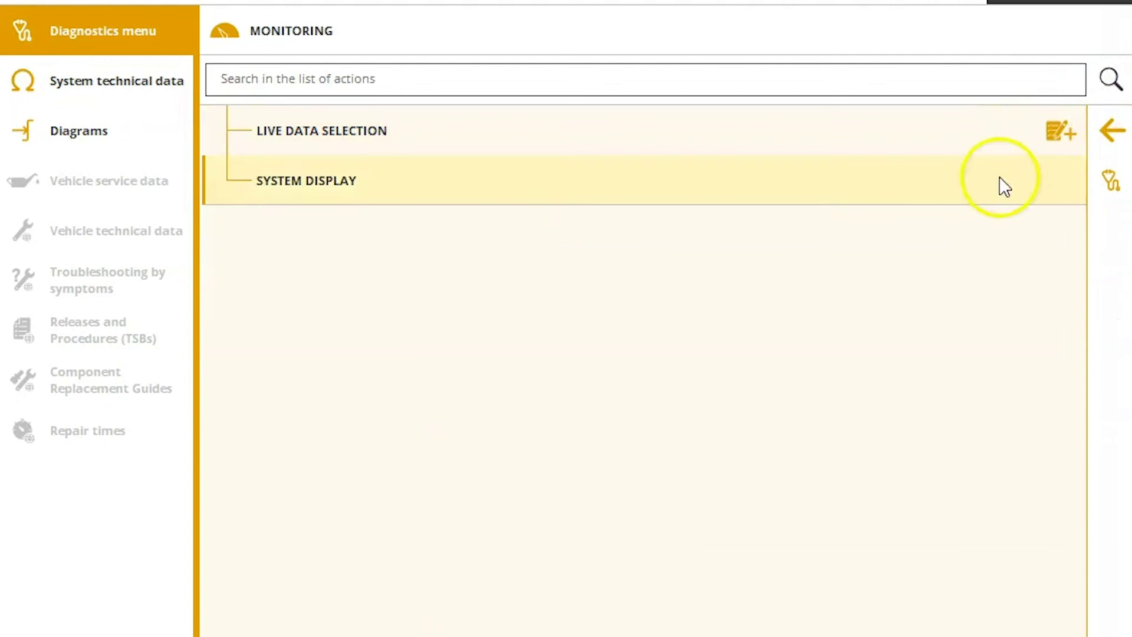
{"action": "left_click", "coordinate": [745, 329]}
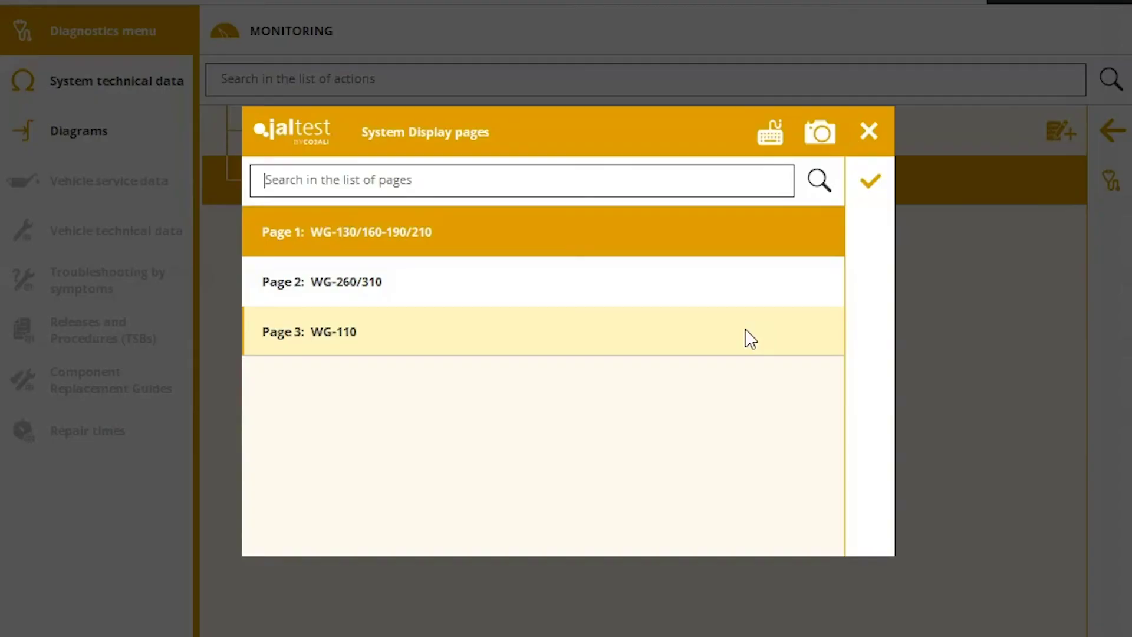
{"action": "left_click", "coordinate": [665, 237]}
{"action": "left_click", "coordinate": [619, 283]}
{"action": "left_click", "coordinate": [856, 189]}
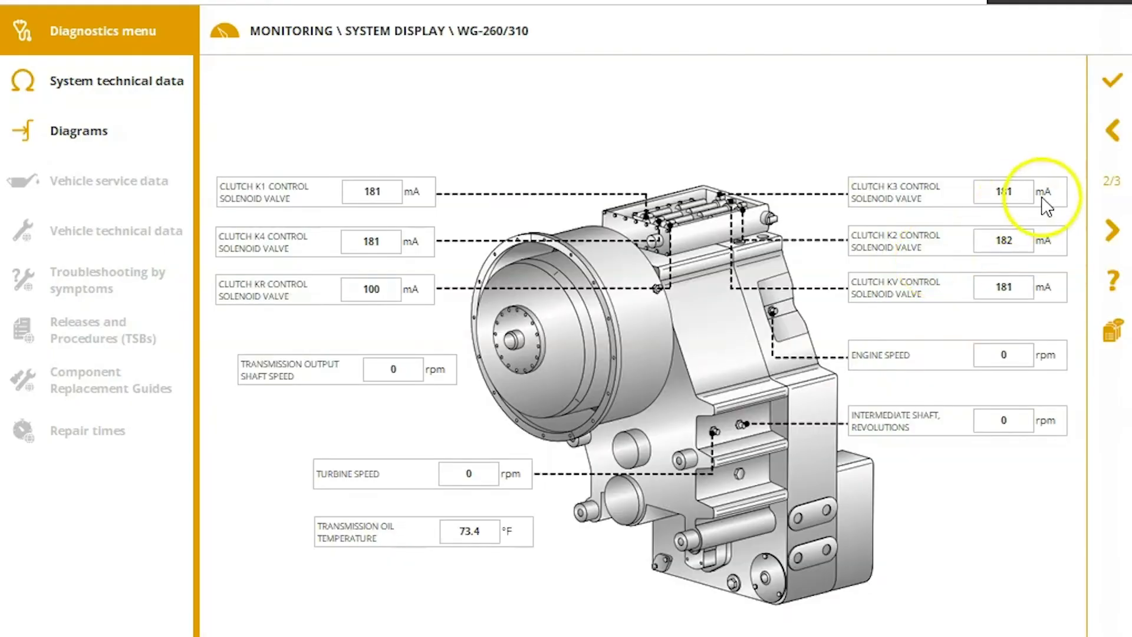
{"action": "left_click", "coordinate": [1101, 92]}
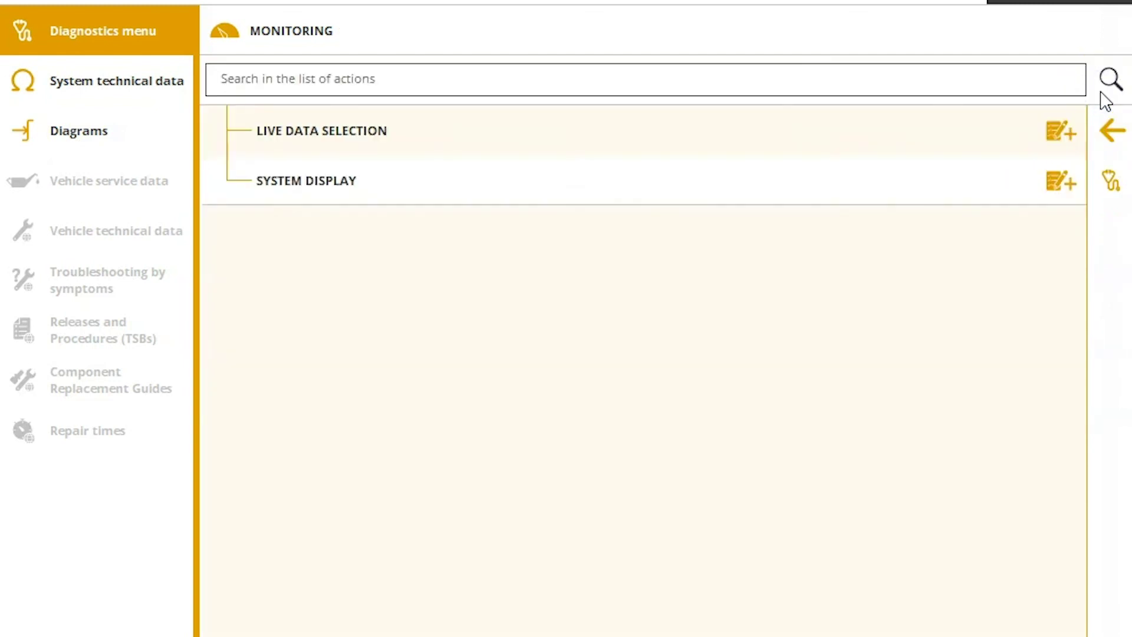
Step: Browse the transmission's Actuate Components list, then open the System Checks
{"action": "left_click", "coordinate": [1101, 132]}
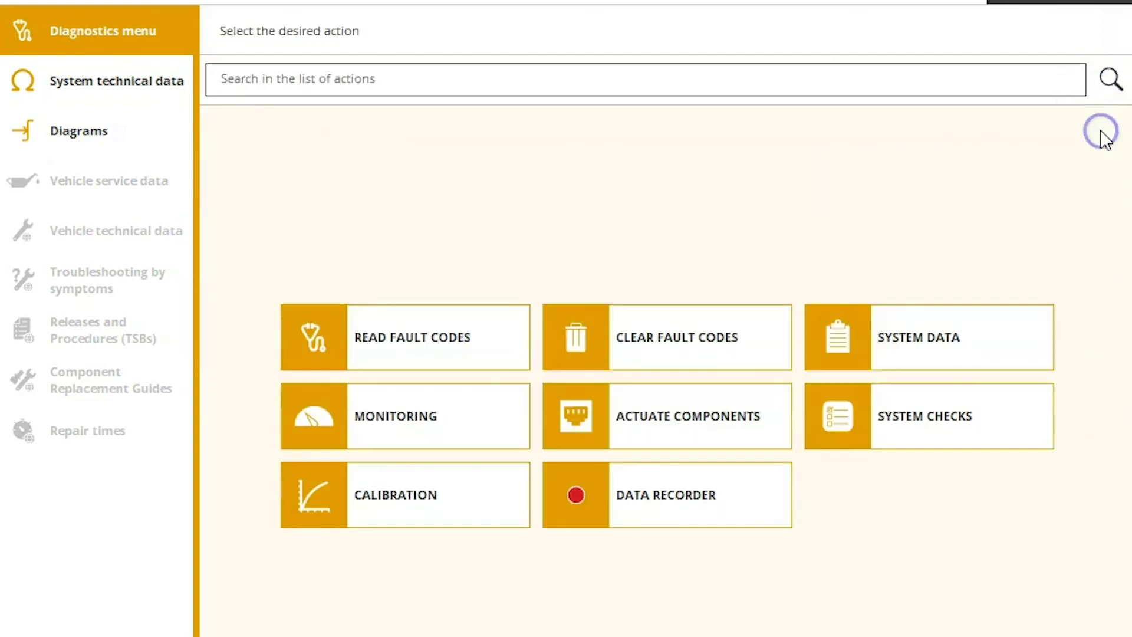
{"action": "left_click", "coordinate": [716, 423]}
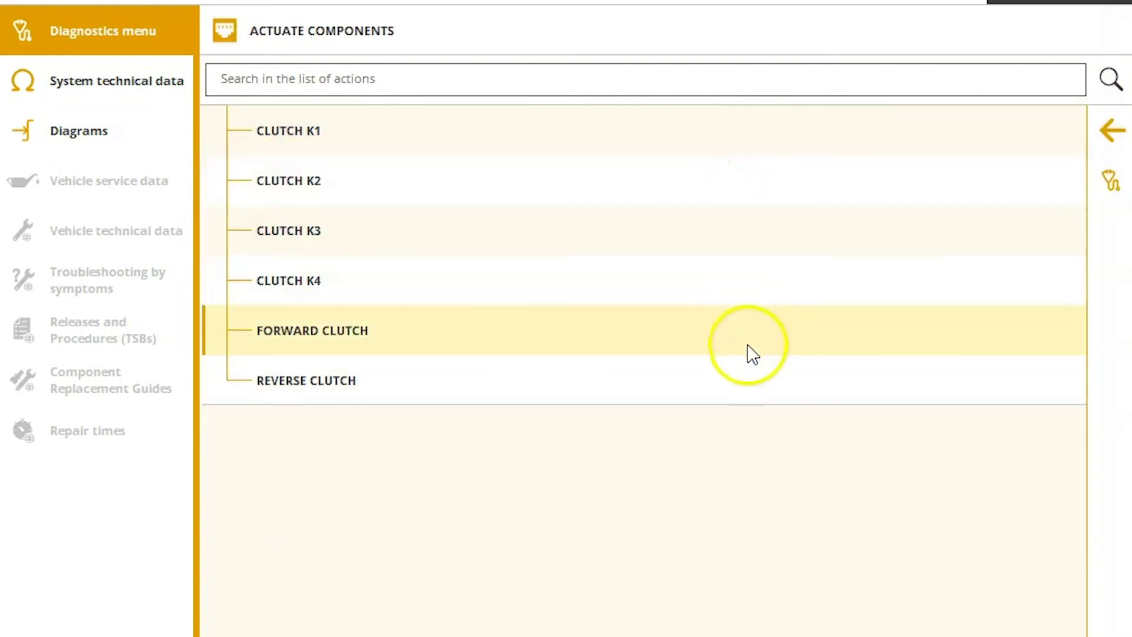
{"action": "left_click", "coordinate": [1127, 131]}
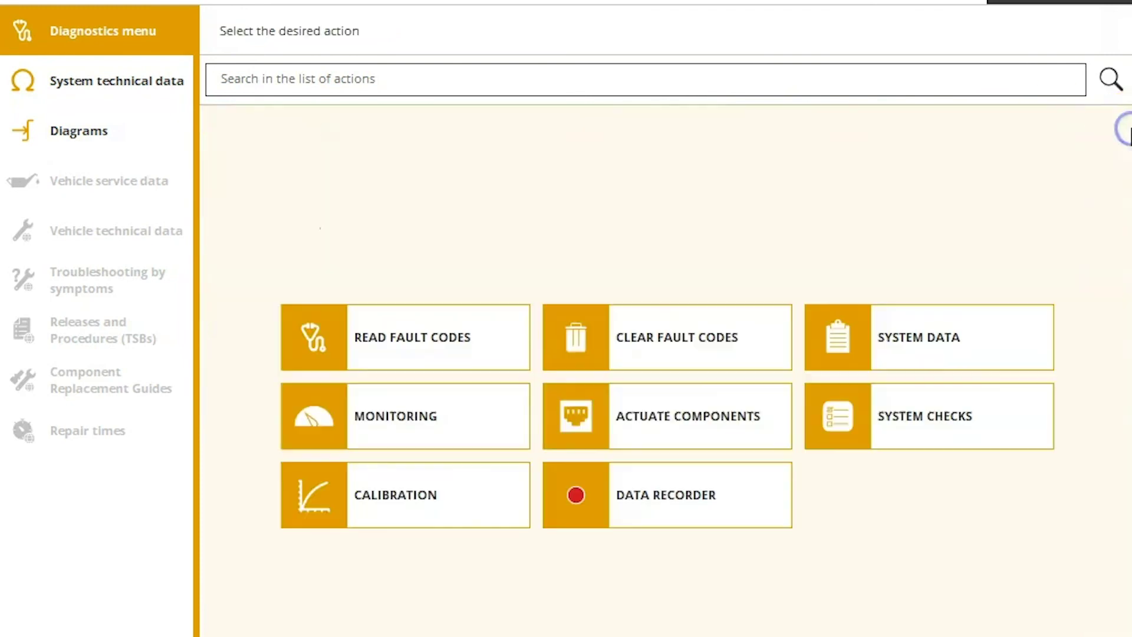
{"action": "left_click", "coordinate": [930, 408]}
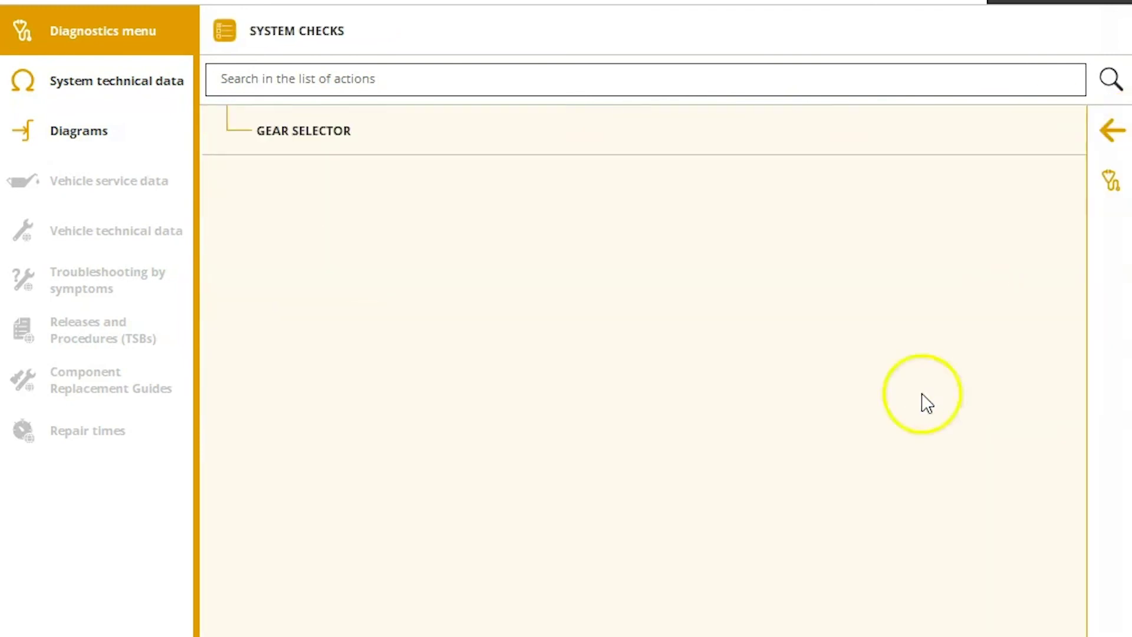
Step: Look over the Calibration procedures, then disconnect from the ZF Ergopower transmission
{"action": "mouse_move", "coordinate": [1036, 194]}
{"action": "left_click", "coordinate": [1108, 129]}
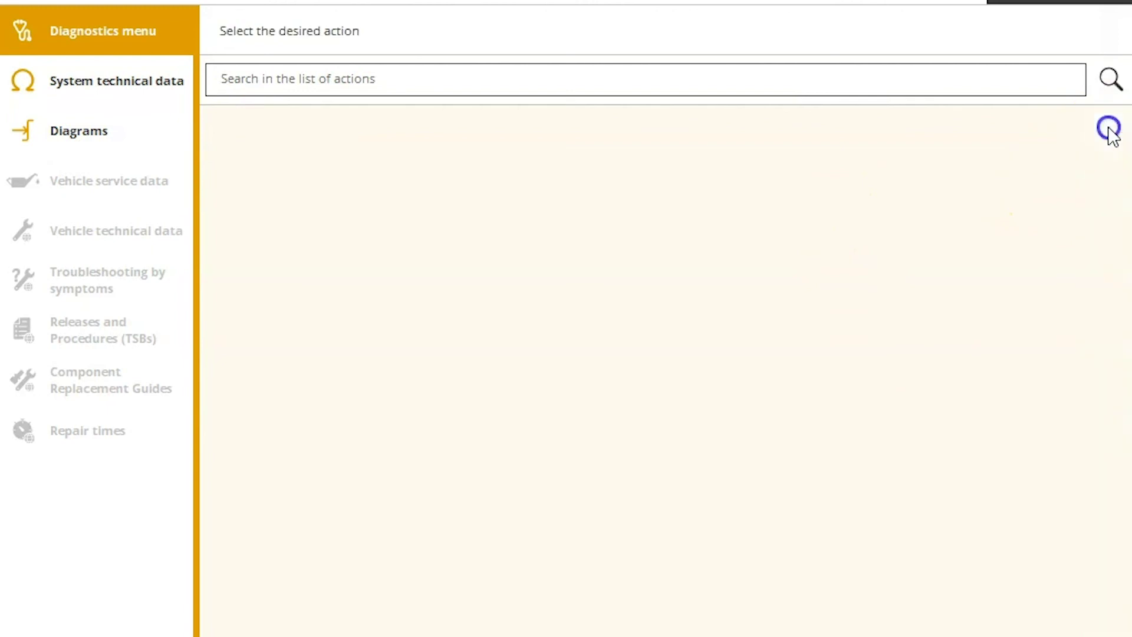
{"action": "left_click", "coordinate": [483, 490]}
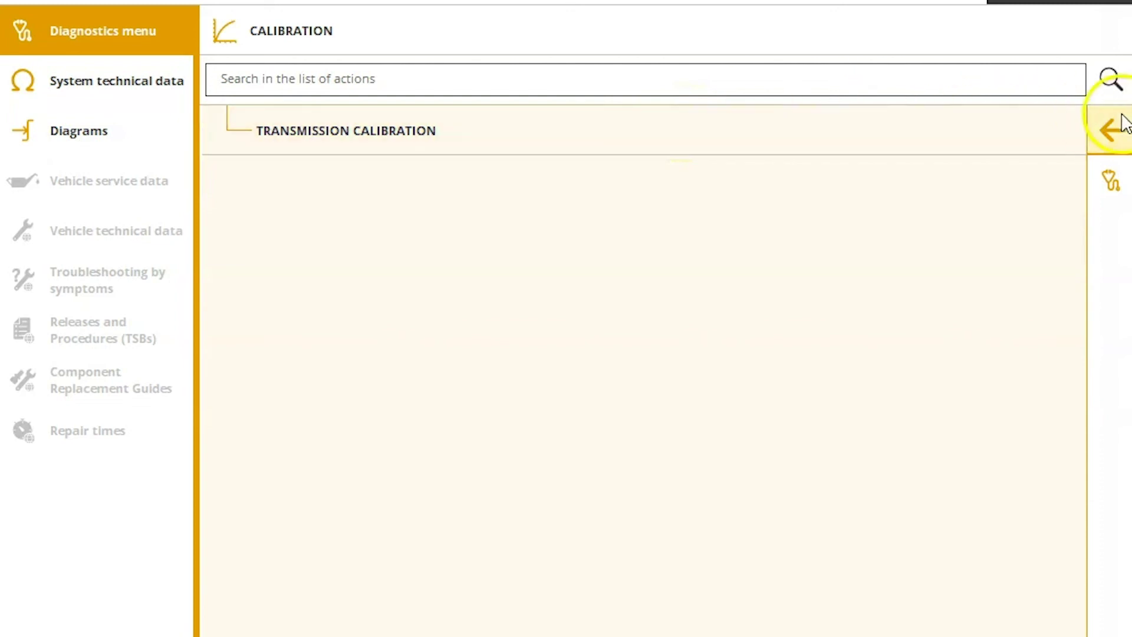
{"action": "left_click", "coordinate": [1112, 128]}
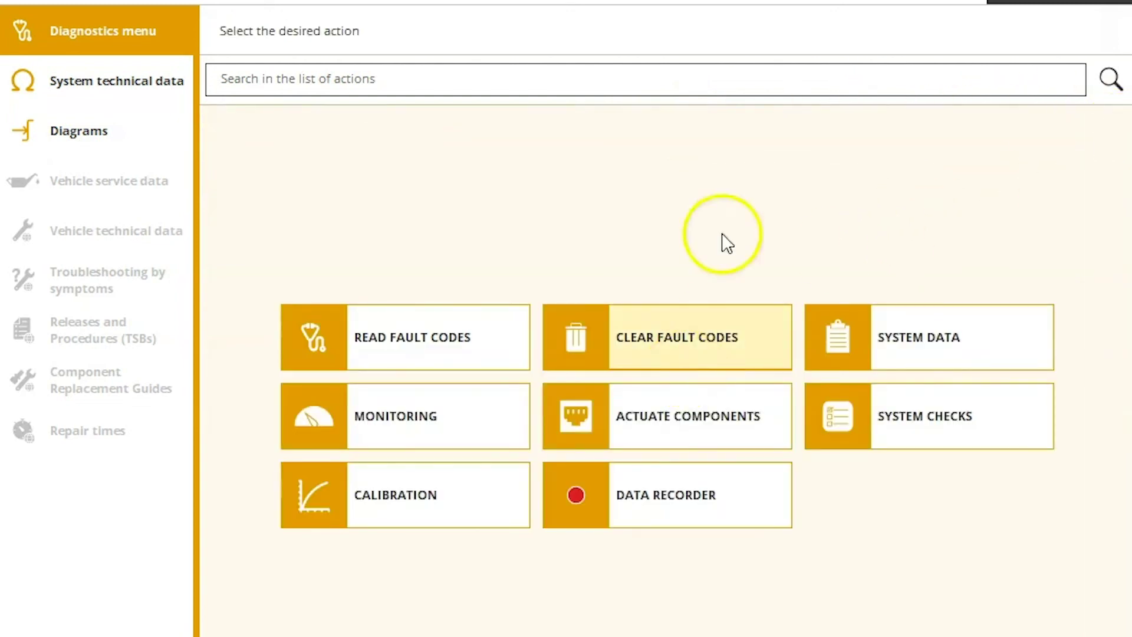
{"action": "left_click", "coordinate": [1022, 3]}
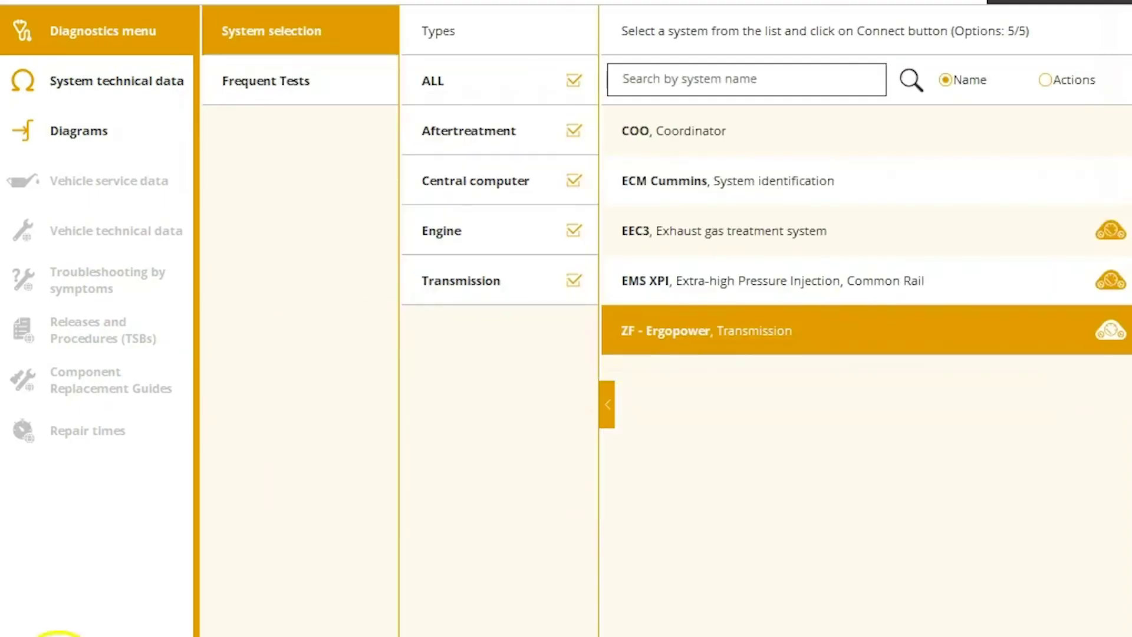